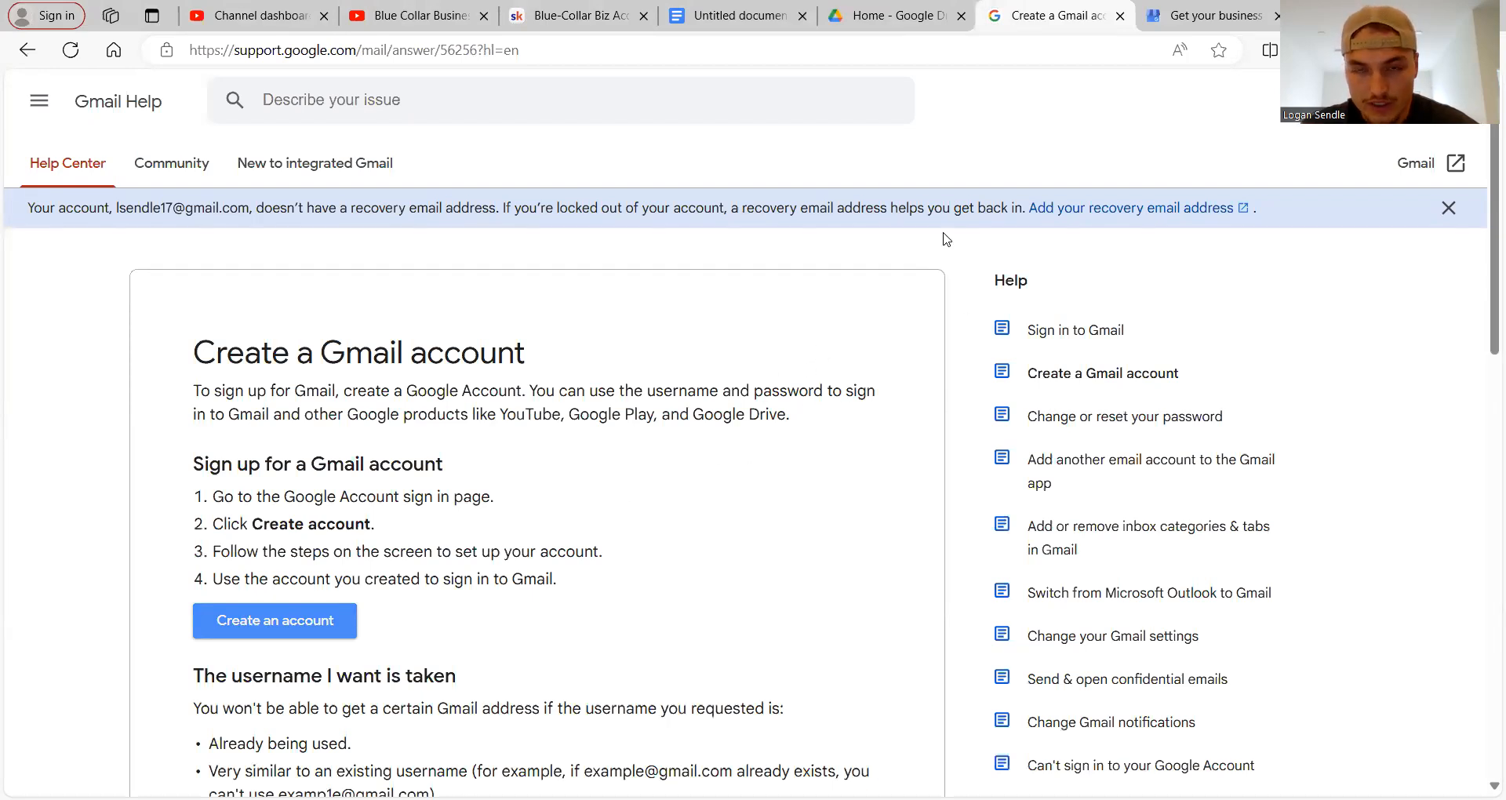
# Start creating a new Google account from the 'Create a Gmail account' help article.
pyautogui.click(306, 633)
# Enter 'Blue Collar Business accelerator' as the business name and create a business with that name.
pyautogui.click(1215, 21)
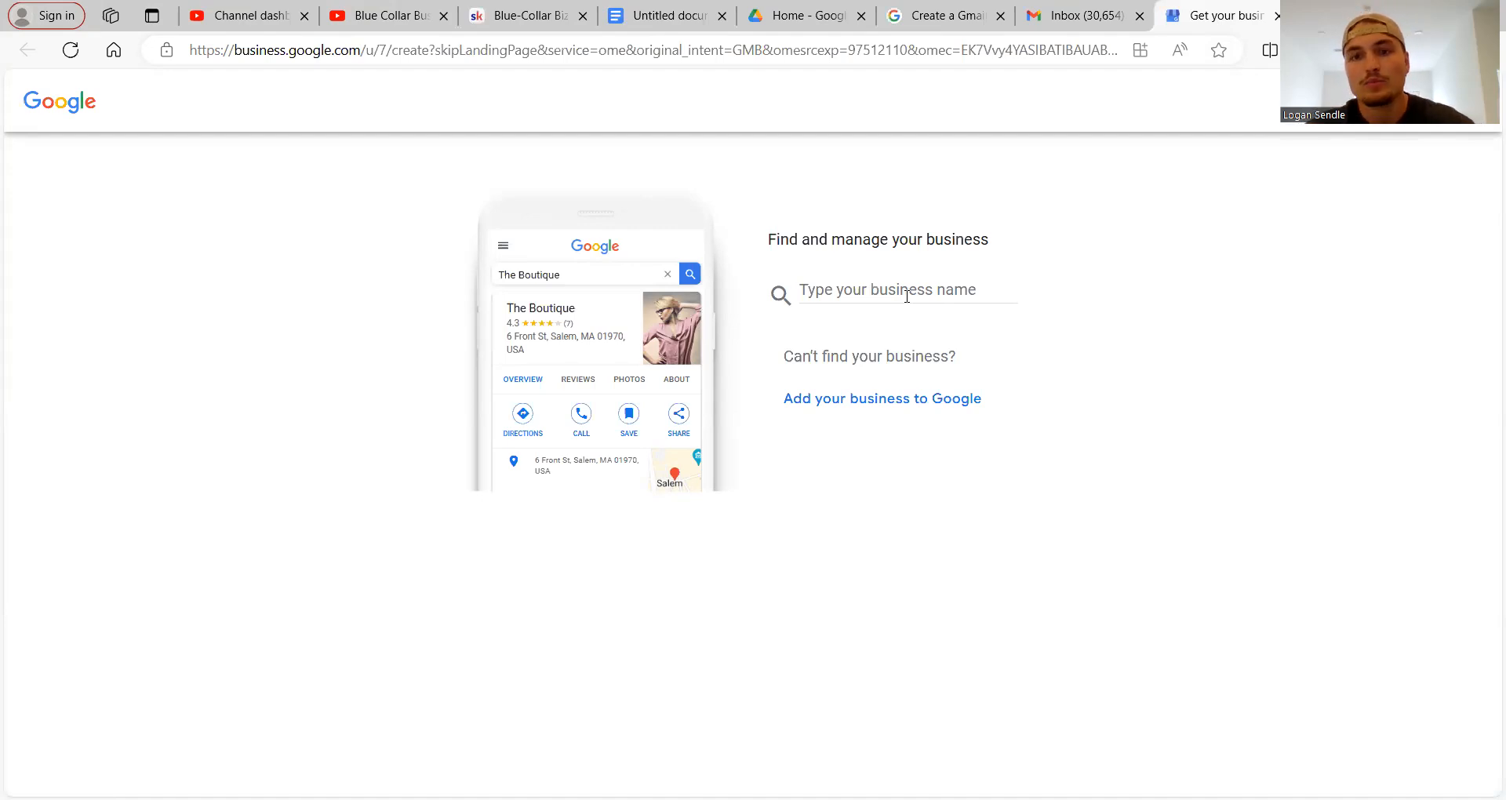
pyautogui.click(883, 291)
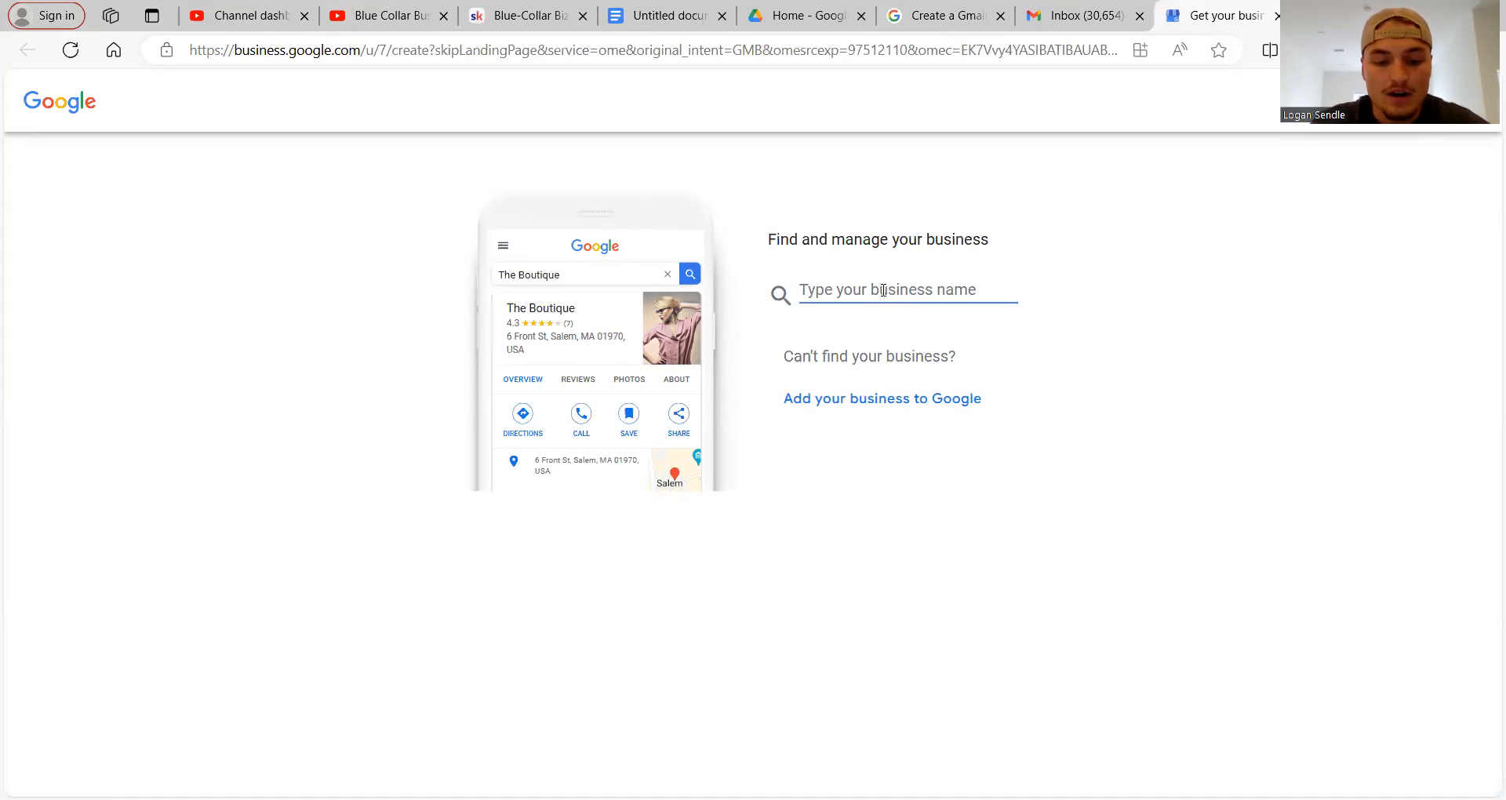
pyautogui.write('Blue Collar ')
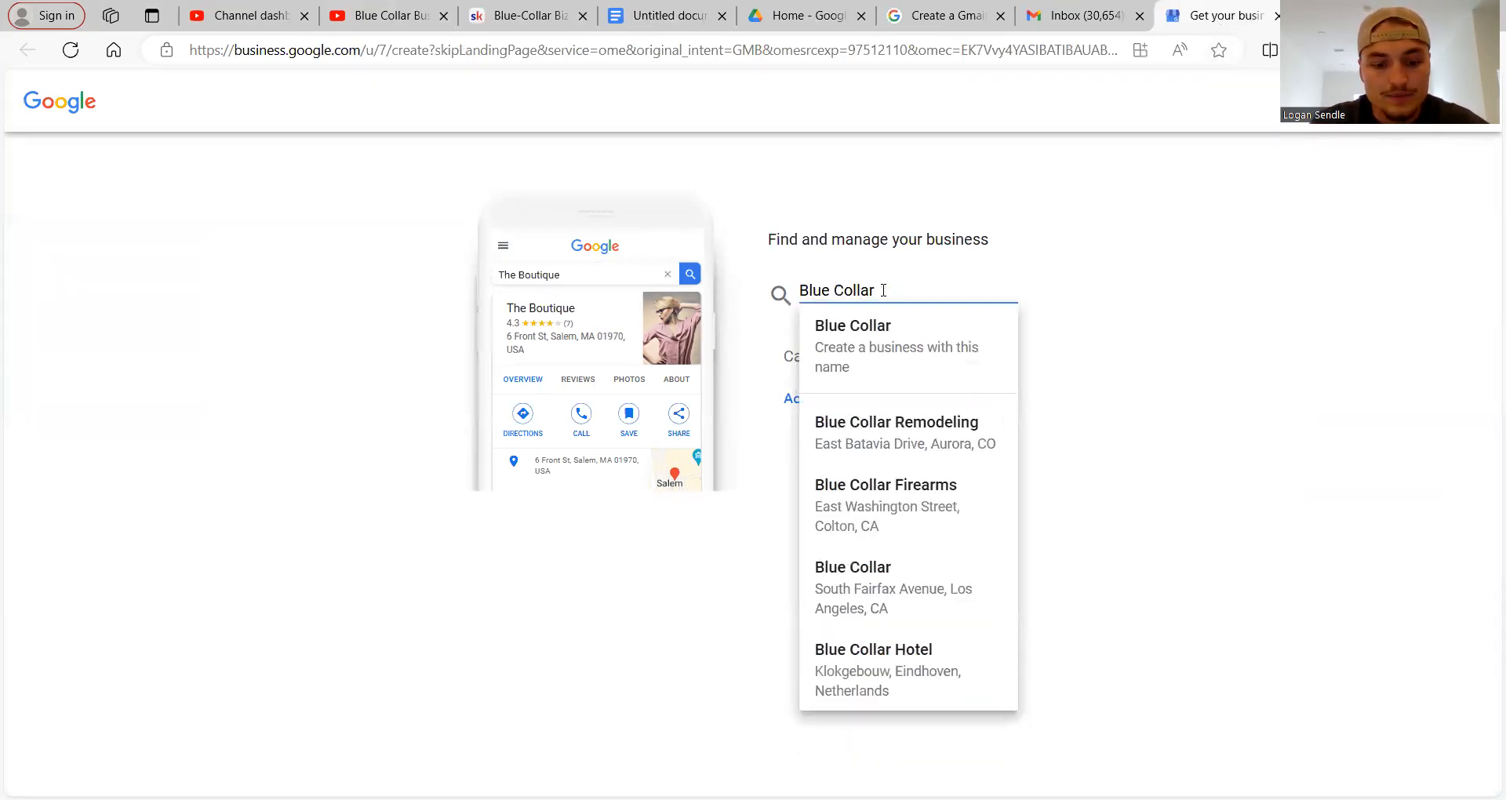
pyautogui.write('Business')
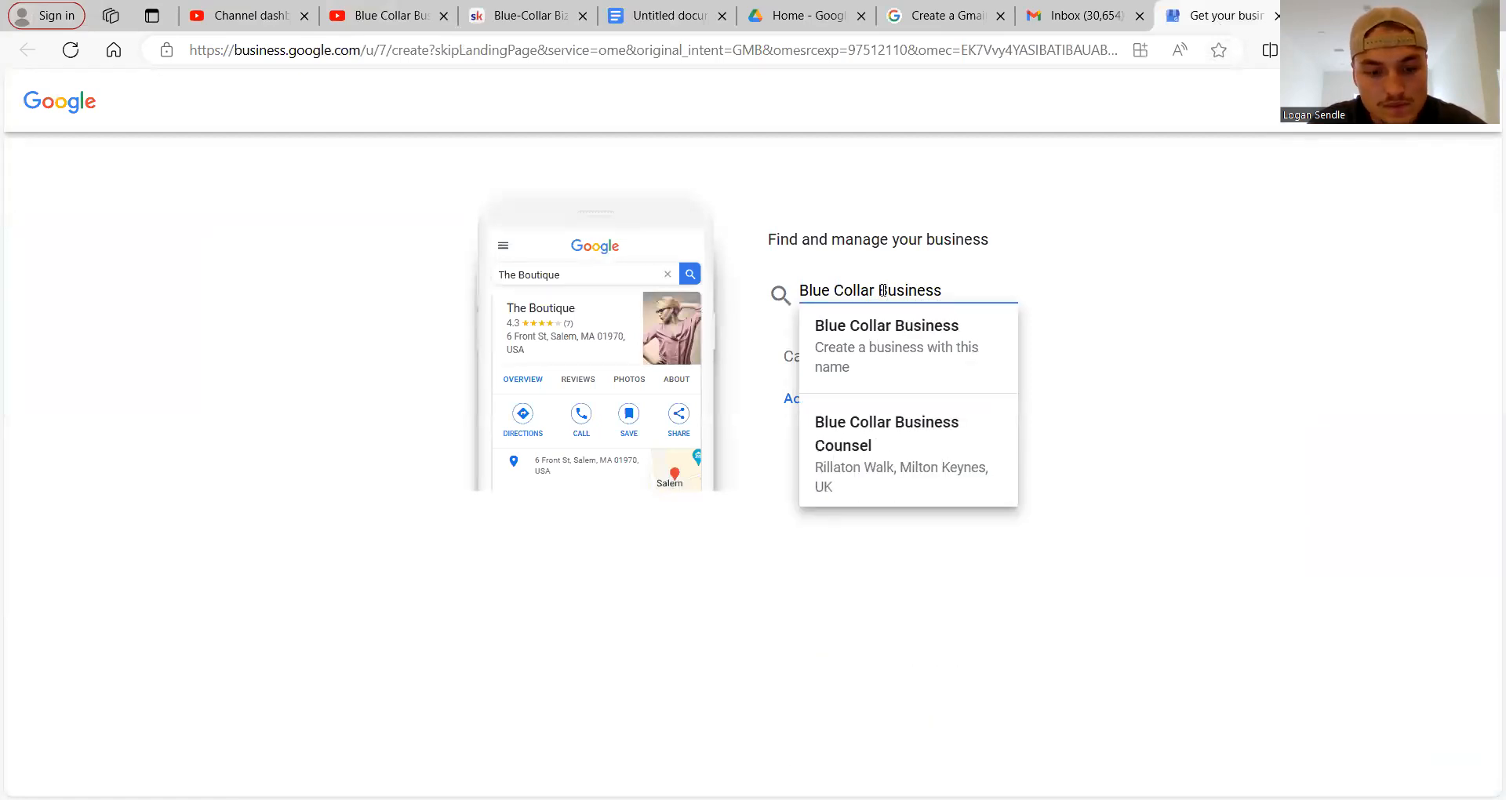
pyautogui.write(' acce')
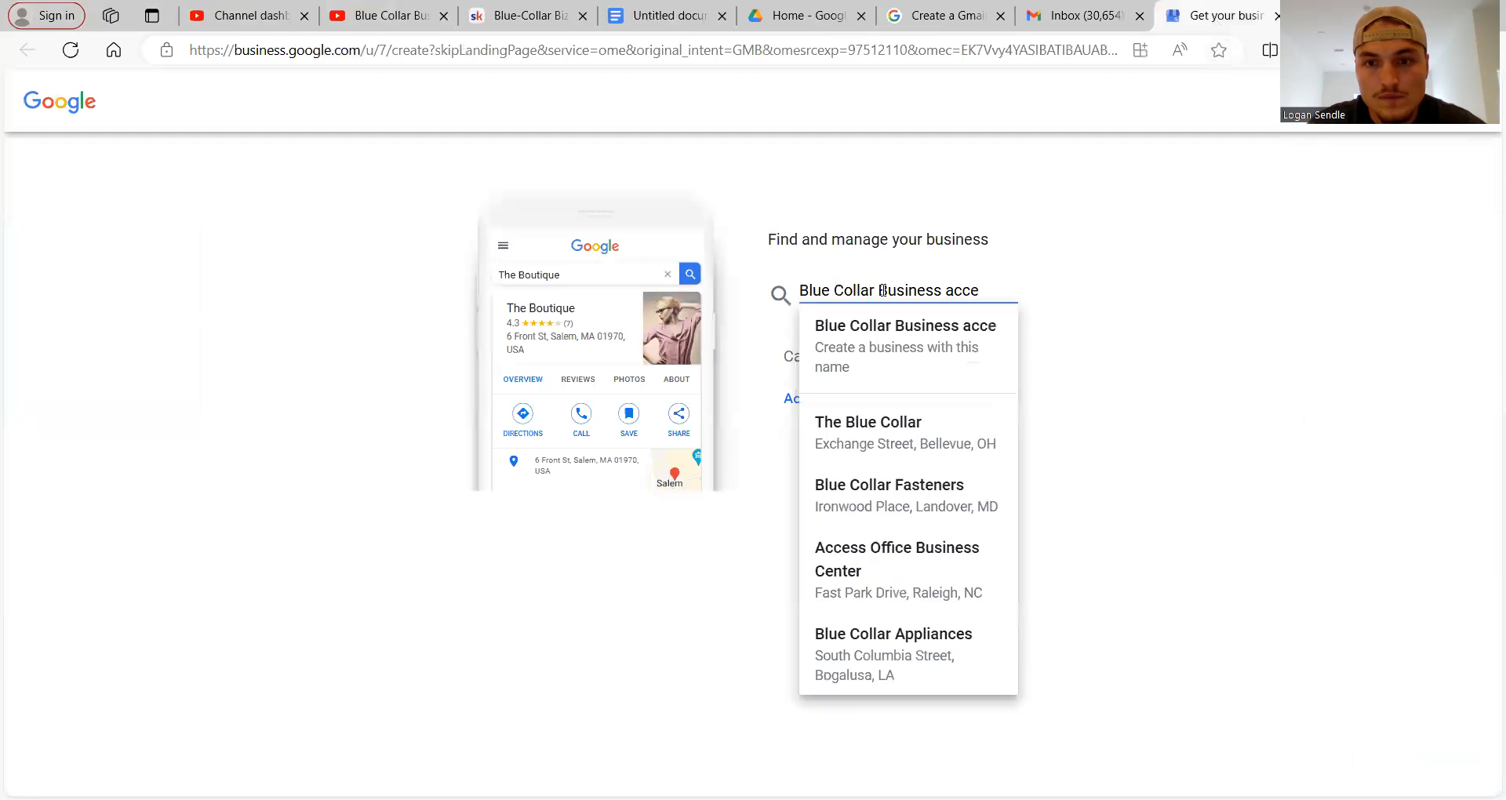
pyautogui.write('lerator')
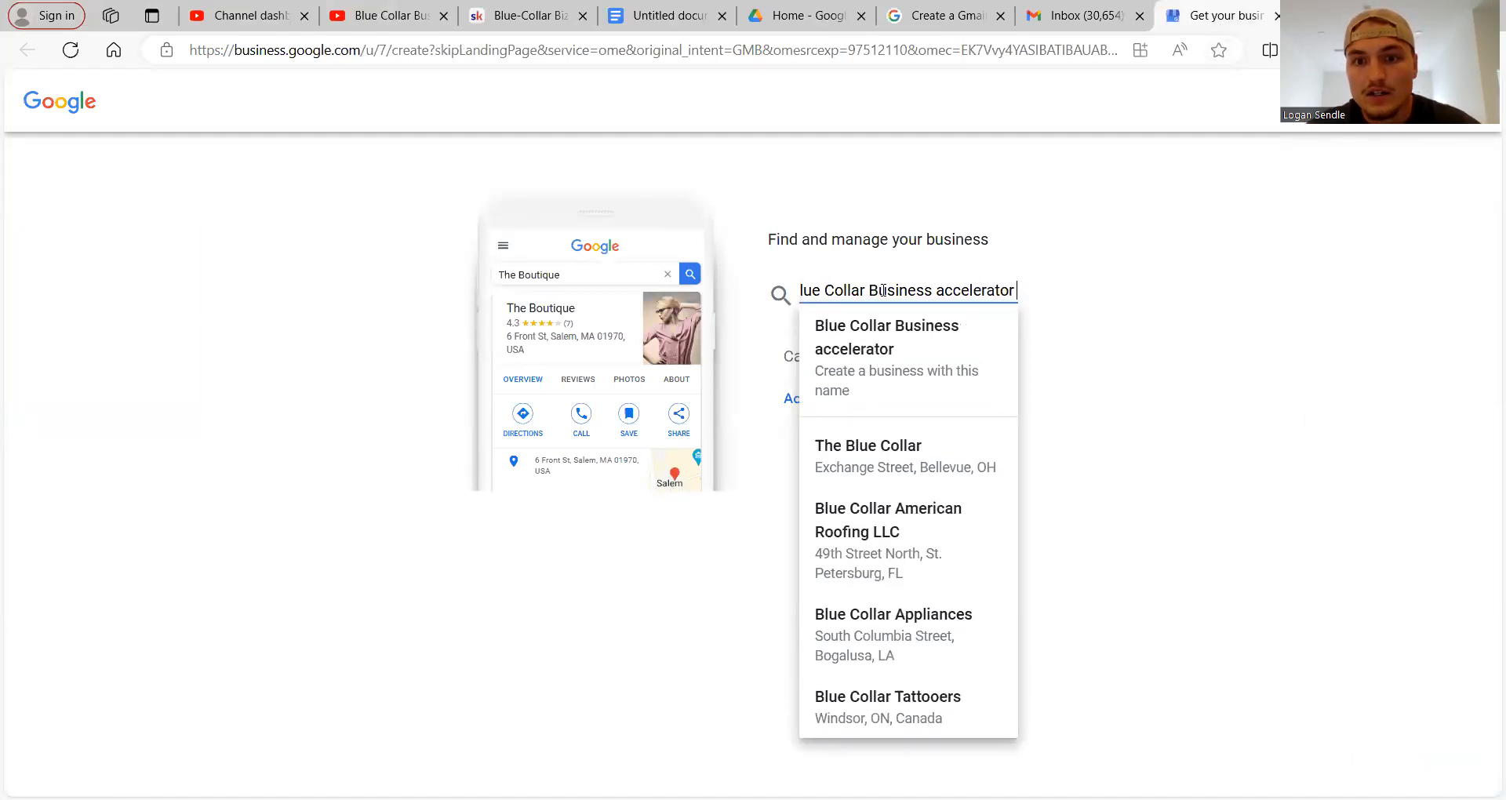
pyautogui.click(957, 371)
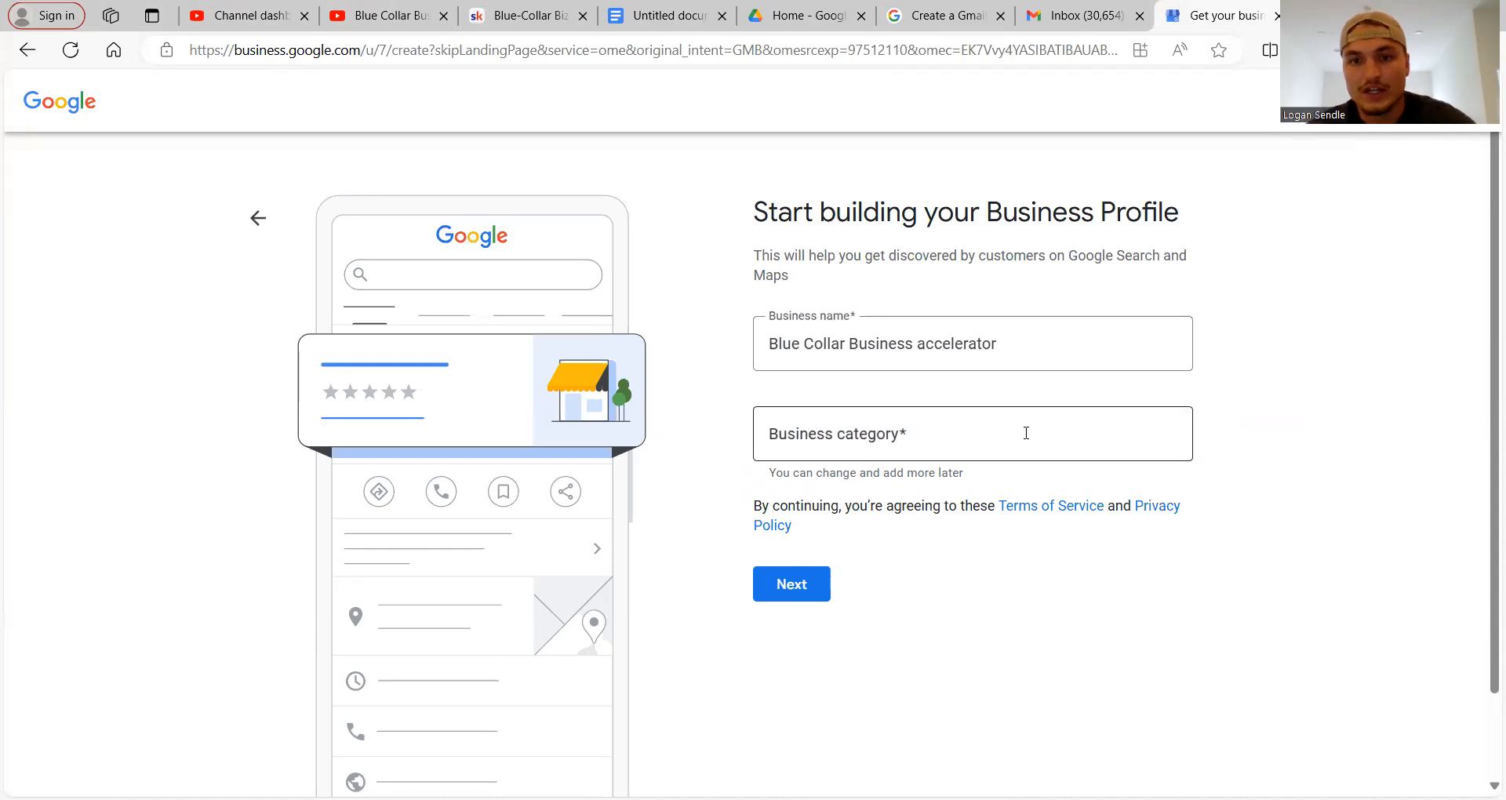
# Try coaching and business category searches, then pick Consultant from the 'consul' suggestions.
pyautogui.click(1026, 433)
pyautogui.write('co')
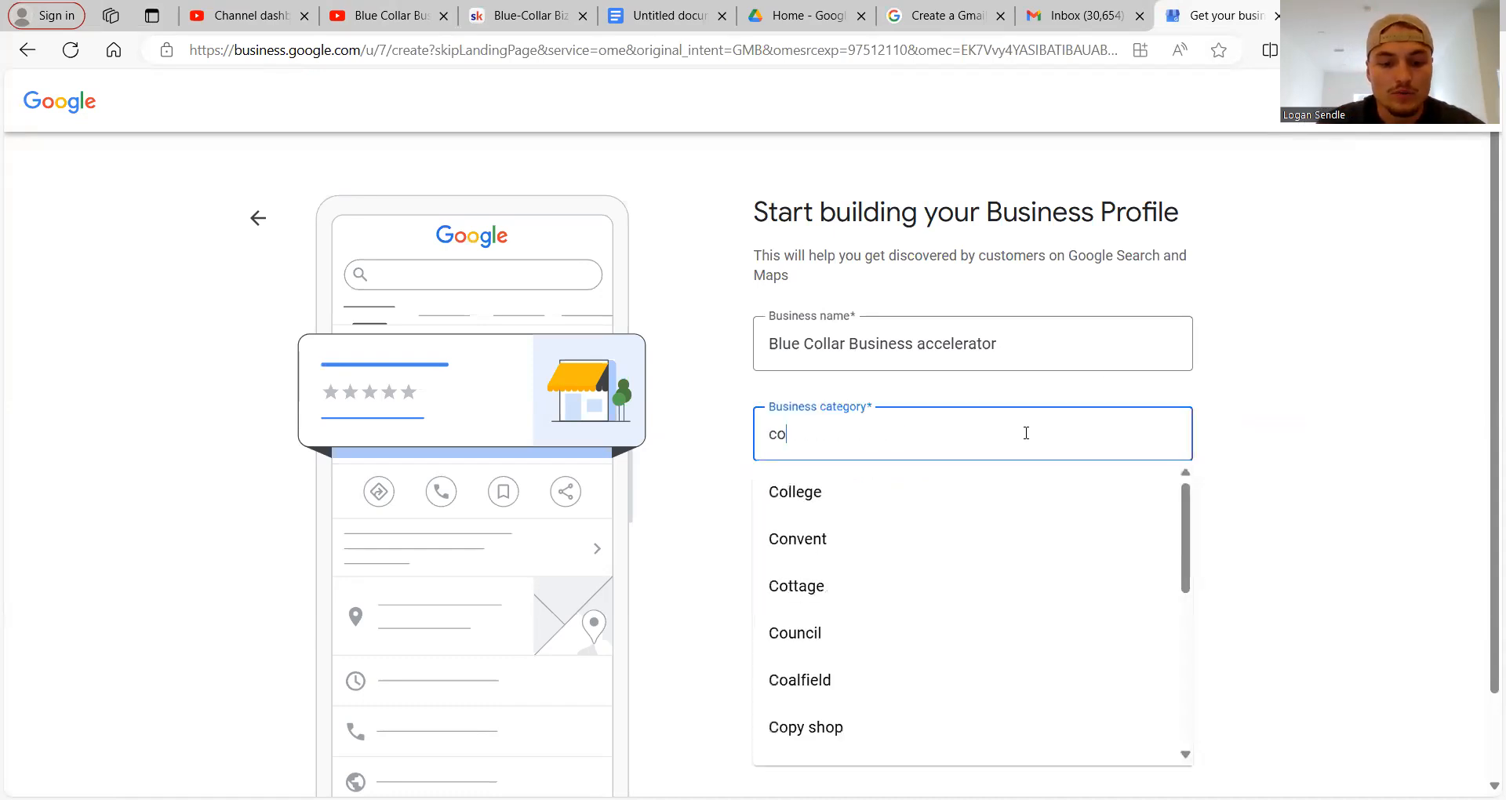
pyautogui.write('aching ac')
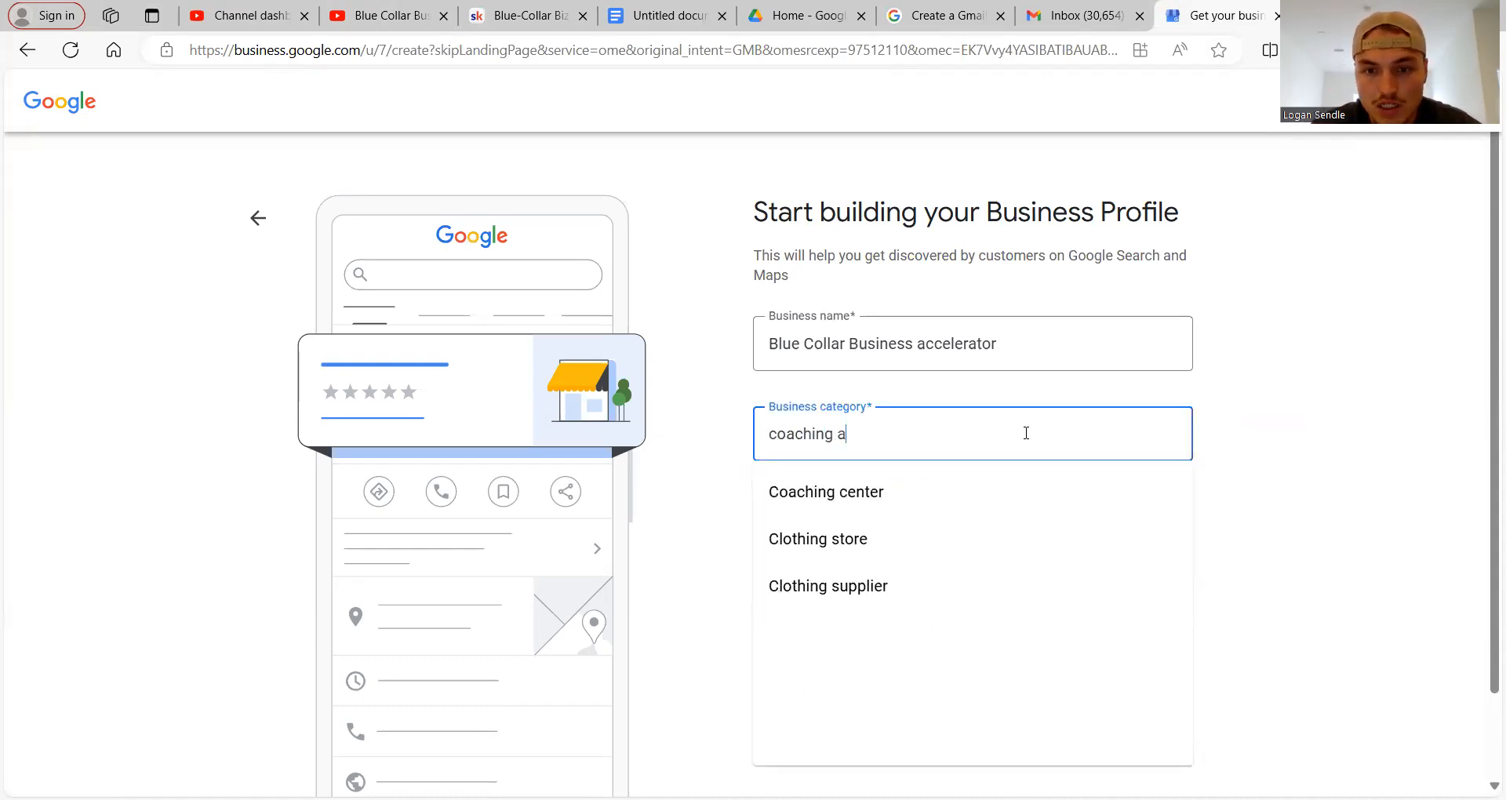
pyautogui.press('BackSpace')
pyautogui.press('BackSpace')
pyautogui.press('BackSpace')
pyautogui.press('BackSpace')
pyautogui.press('BackSpace')
pyautogui.press('BackSpace')
pyautogui.press('BackSpace')
pyautogui.press('BackSpace')
pyautogui.press('BackSpace')
pyautogui.press('BackSpace')
pyautogui.press('BackSpace')
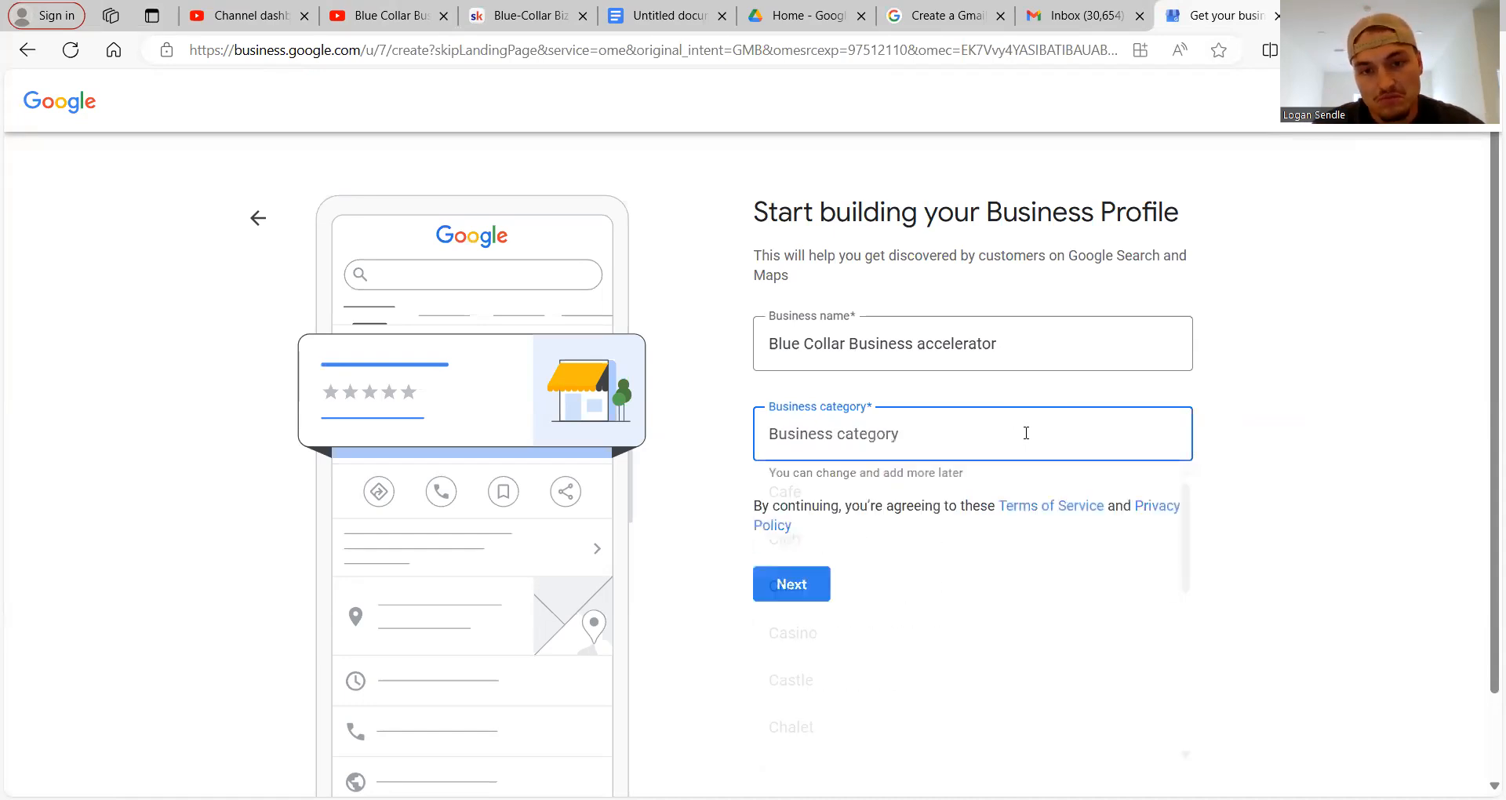
pyautogui.write('busn')
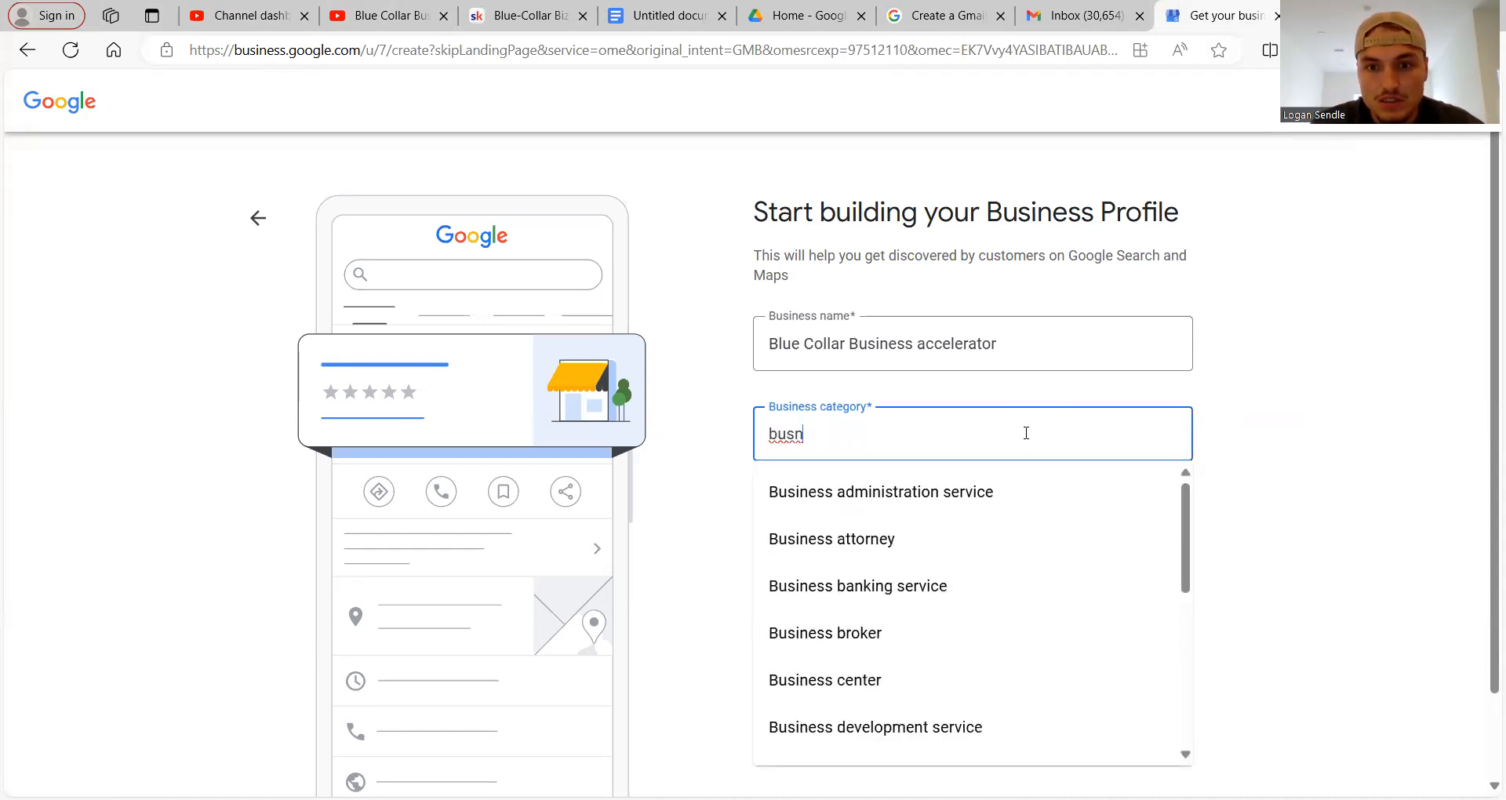
pyautogui.press('BackSpace')
pyautogui.press('BackSpace')
pyautogui.press('BackSpace')
pyautogui.press('BackSpace')
pyautogui.write('consul')
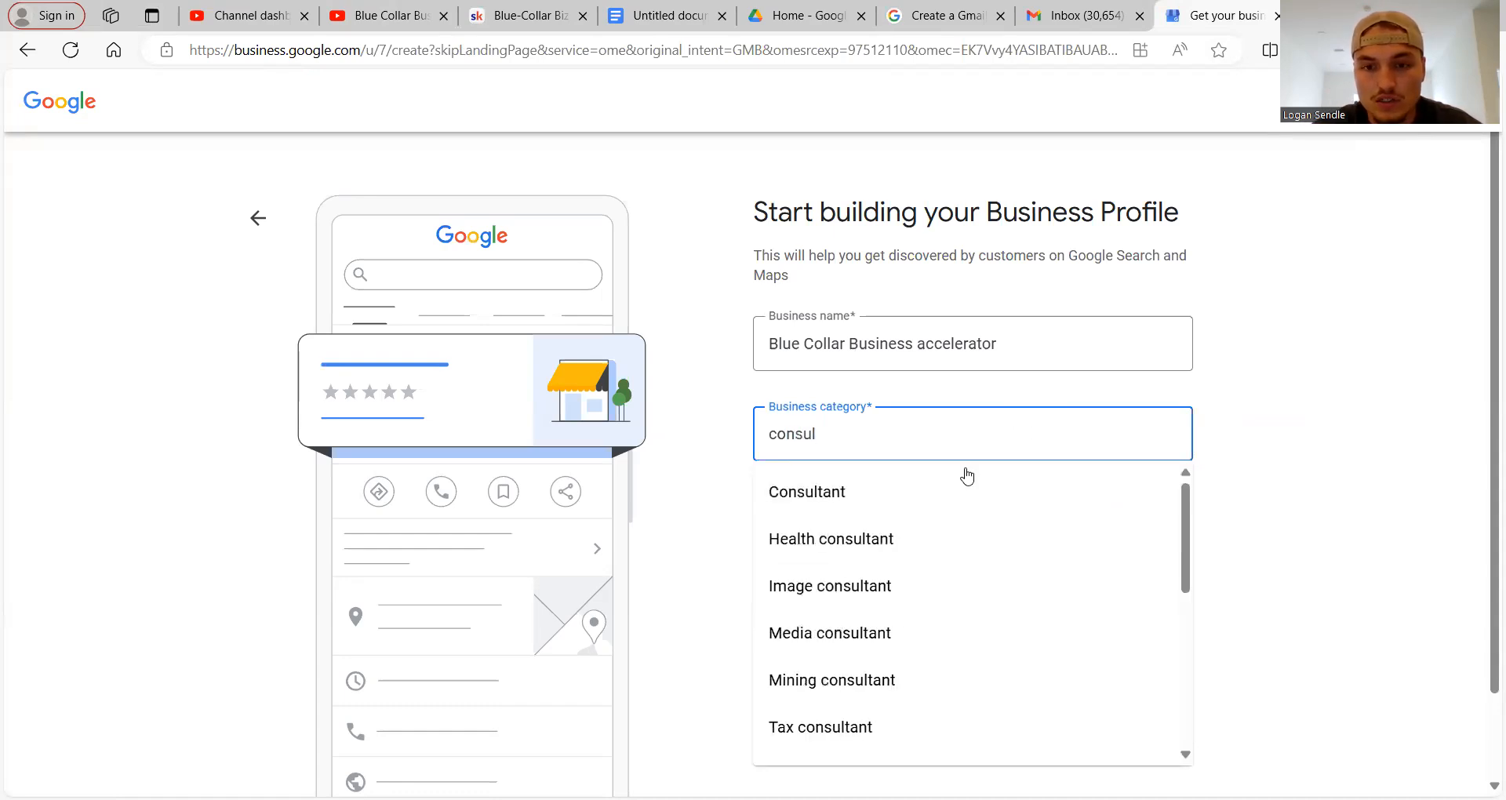
pyautogui.click(925, 494)
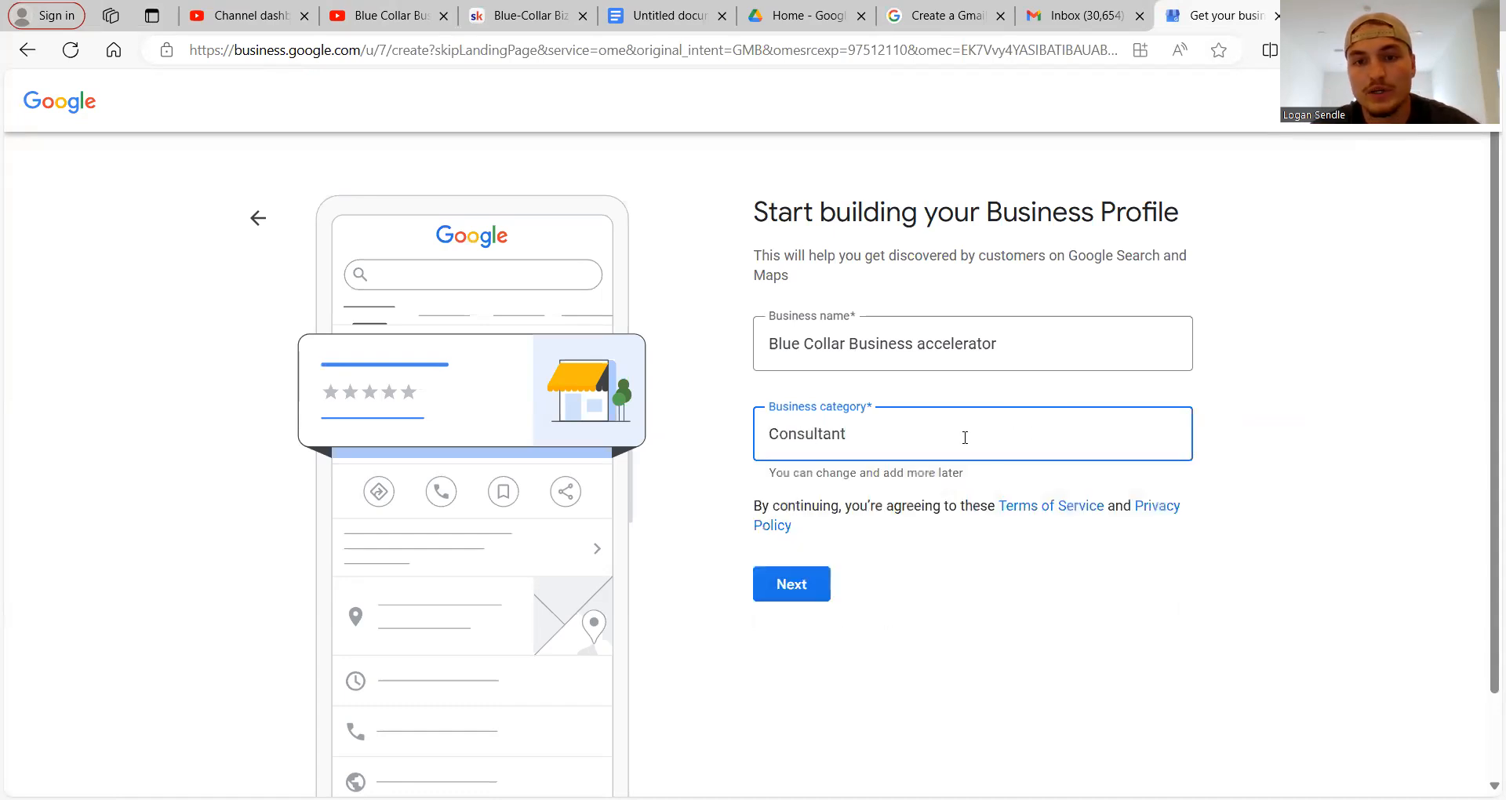
# Try landscaping, concrete and lawn care categories, then reselect Consultant as the category.
pyautogui.hotkey('ctrl', 'a')
pyautogui.write('landsca')
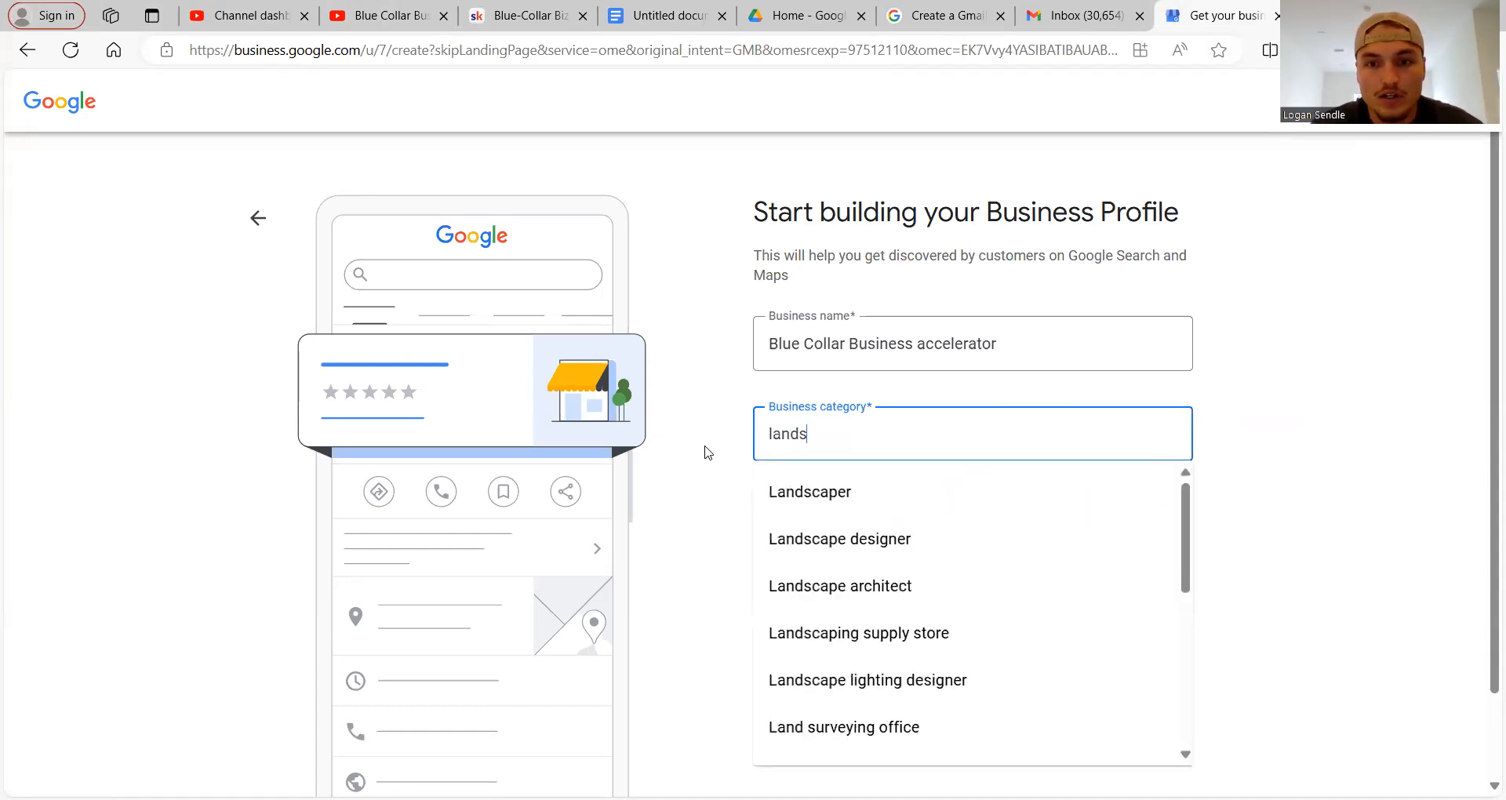
pyautogui.press('BackSpace')
pyautogui.press('BackSpace')
pyautogui.press('BackSpace')
pyautogui.press('BackSpace')
pyautogui.press('BackSpace')
pyautogui.press('BackSpace')
pyautogui.press('BackSpace')
pyautogui.write('concret')
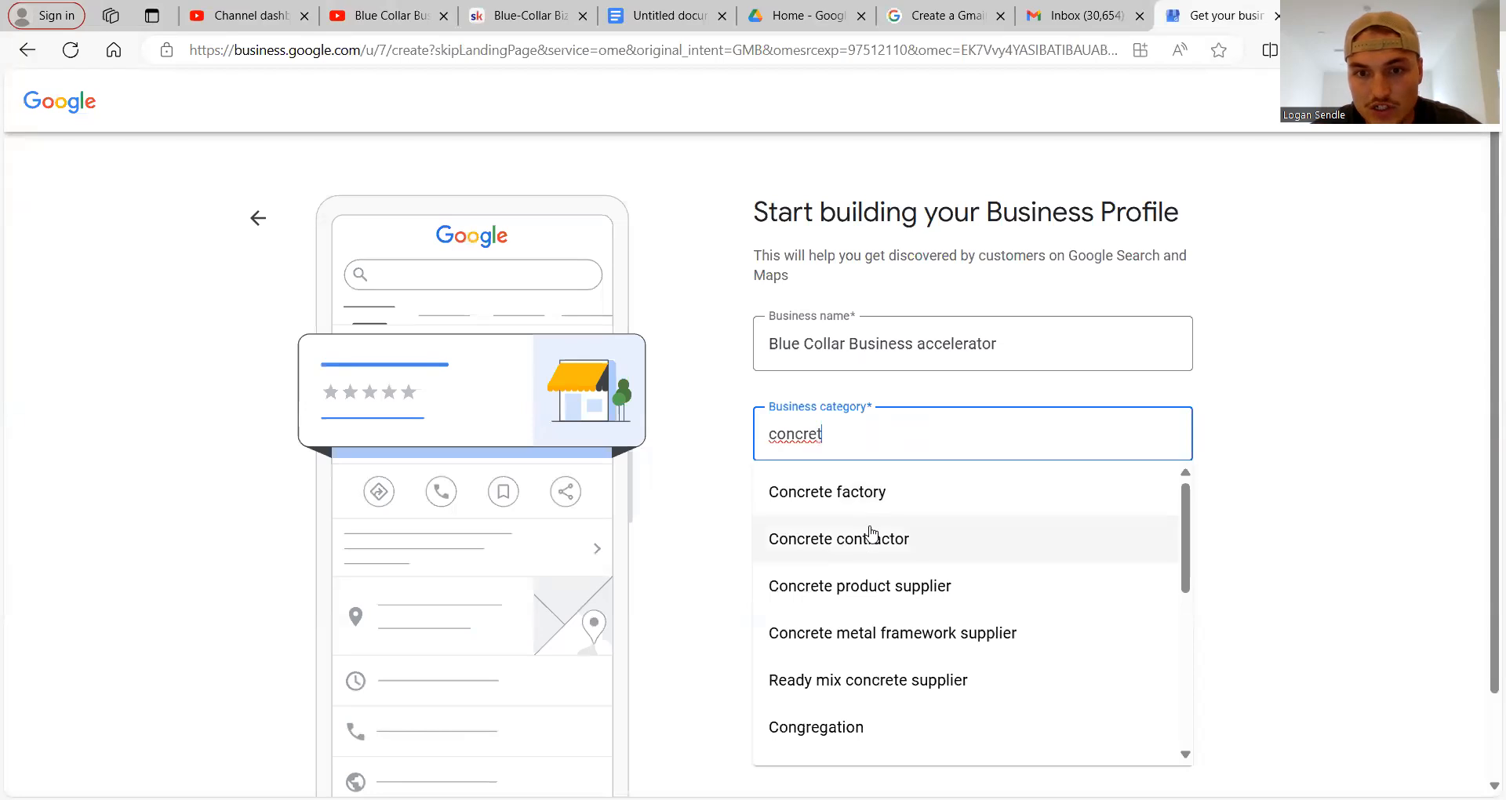
pyautogui.press('BackSpace')
pyautogui.press('BackSpace')
pyautogui.press('BackSpace')
pyautogui.press('BackSpace')
pyautogui.press('BackSpace')
pyautogui.press('BackSpace')
pyautogui.press('BackSpace')
pyautogui.write('lawncar')
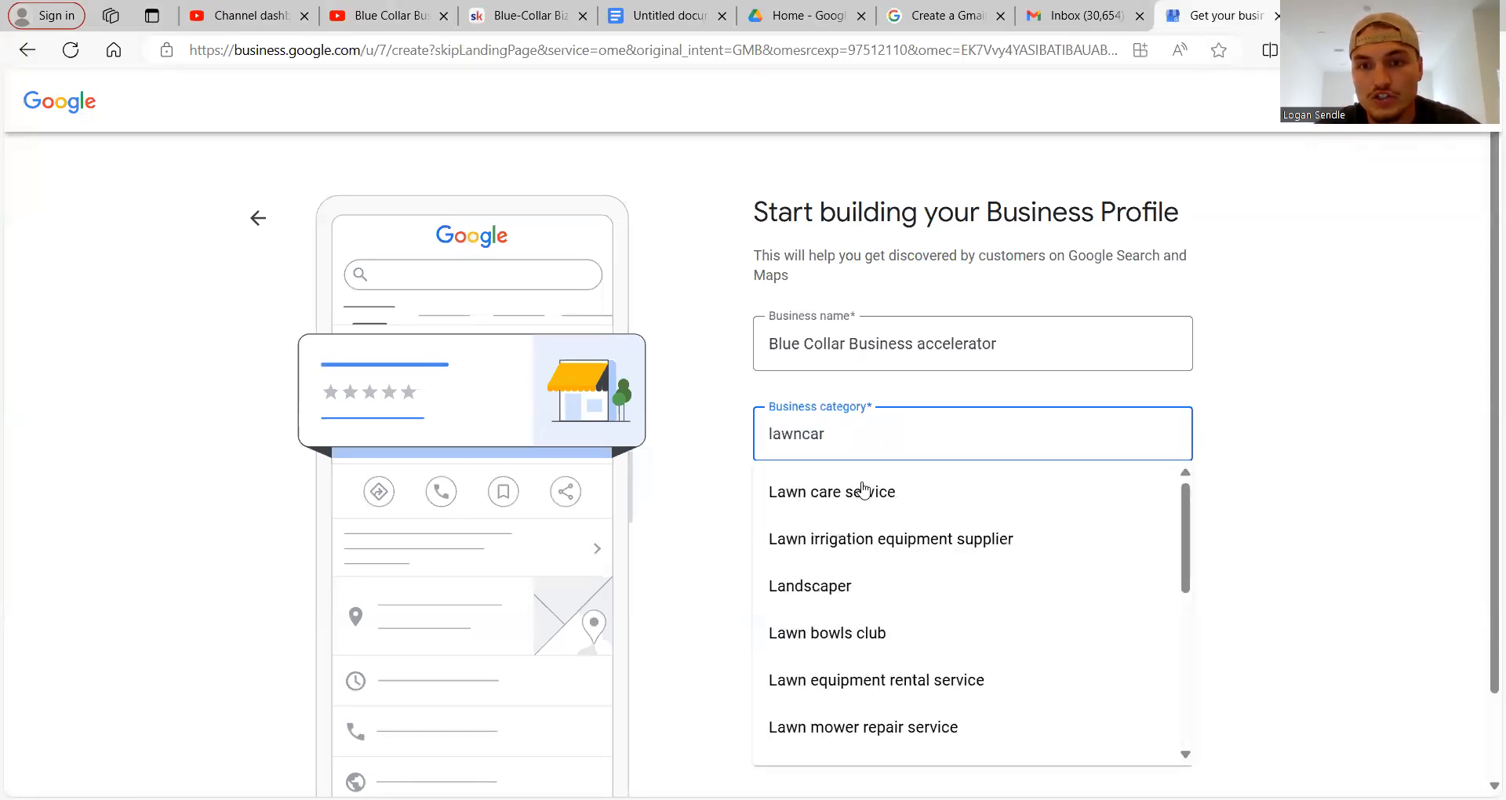
pyautogui.doubleClick(758, 432)
pyautogui.press('BackSpace')
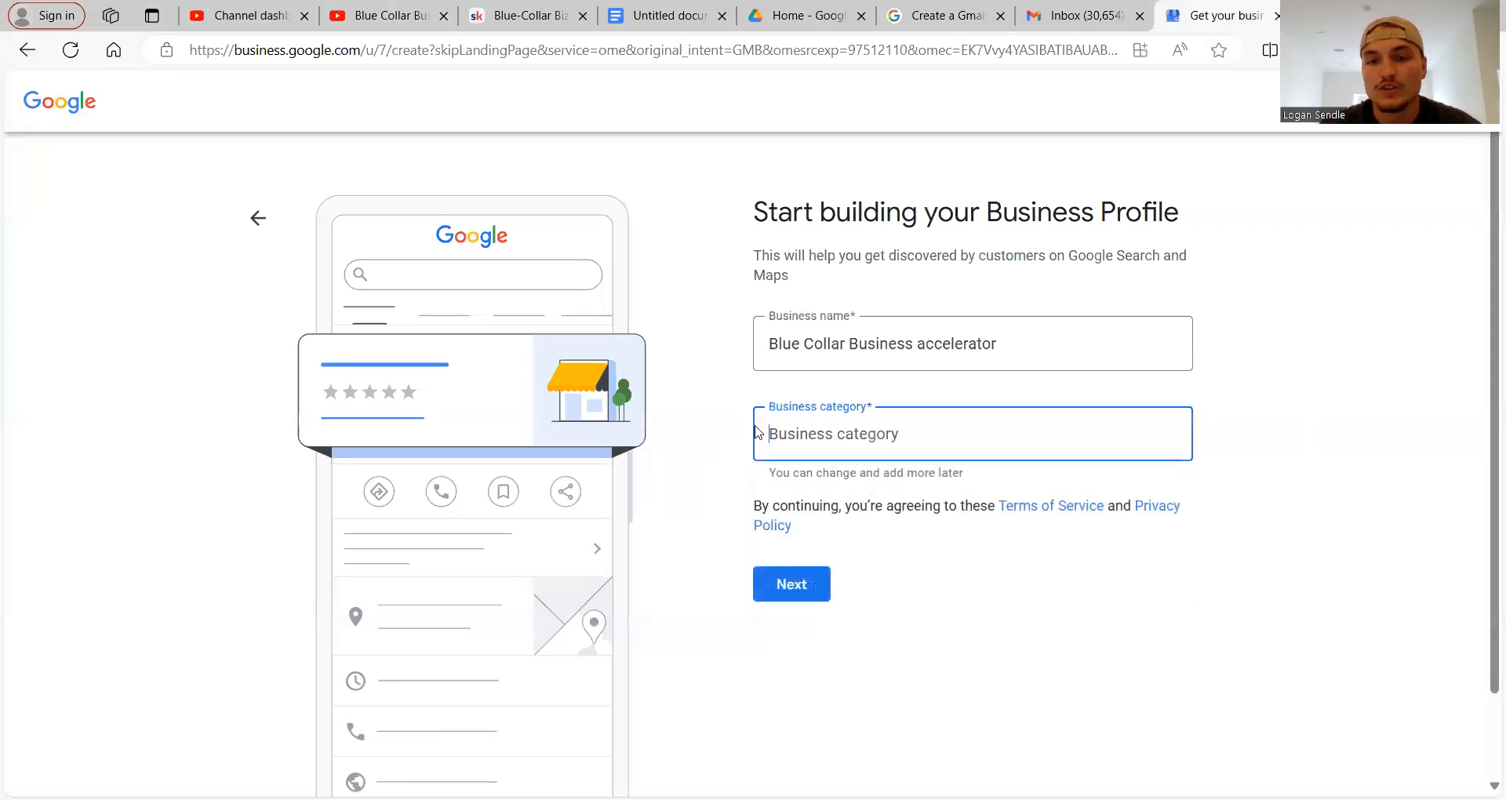
pyautogui.write('consul')
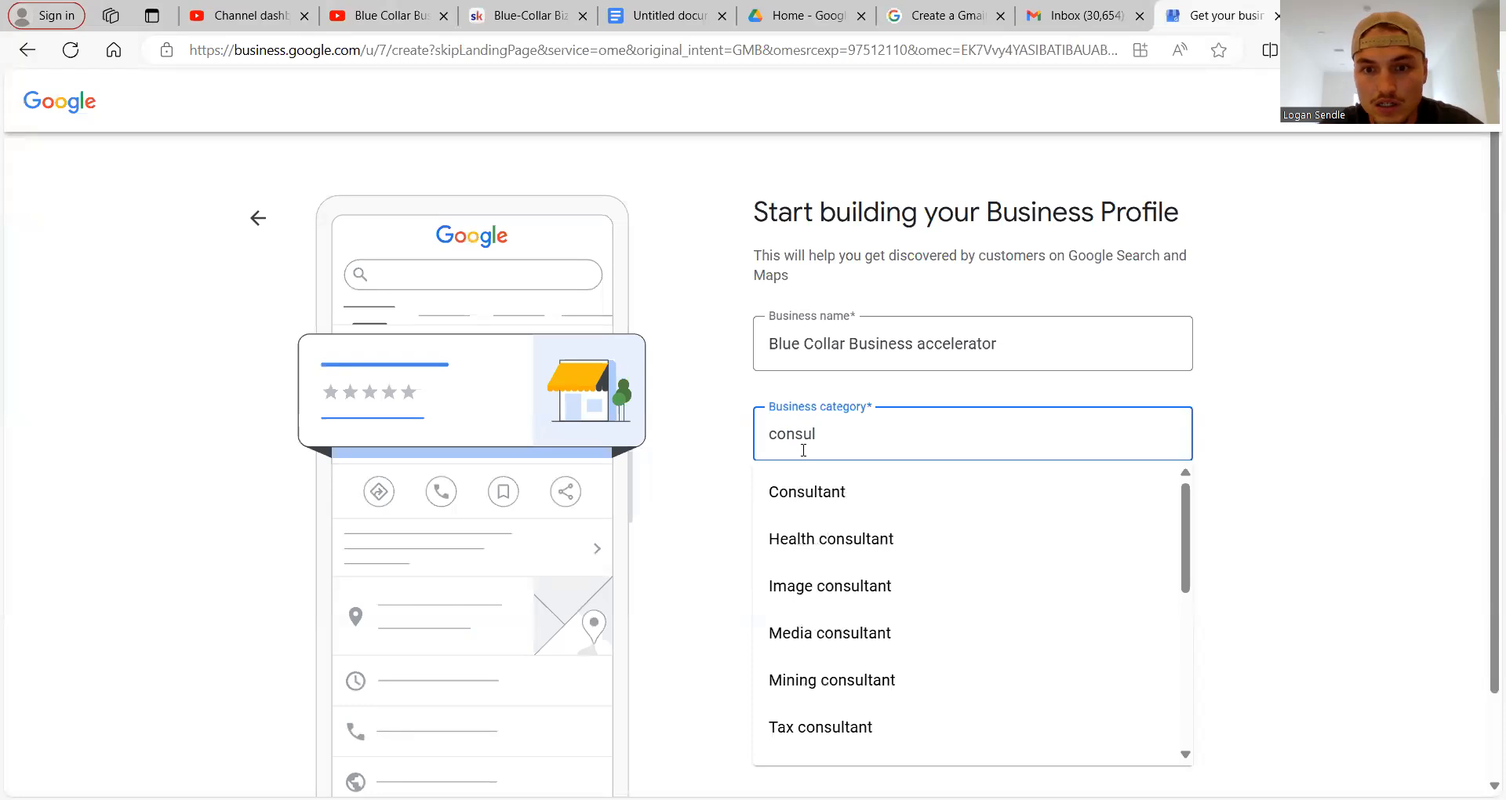
pyautogui.click(847, 494)
pyautogui.scroll(-1, 810, 518)
# Answer No to a customer-visitable location, reach the service-area field, and type 'map of southwern mn' in a new tab.
pyautogui.click(810, 508)
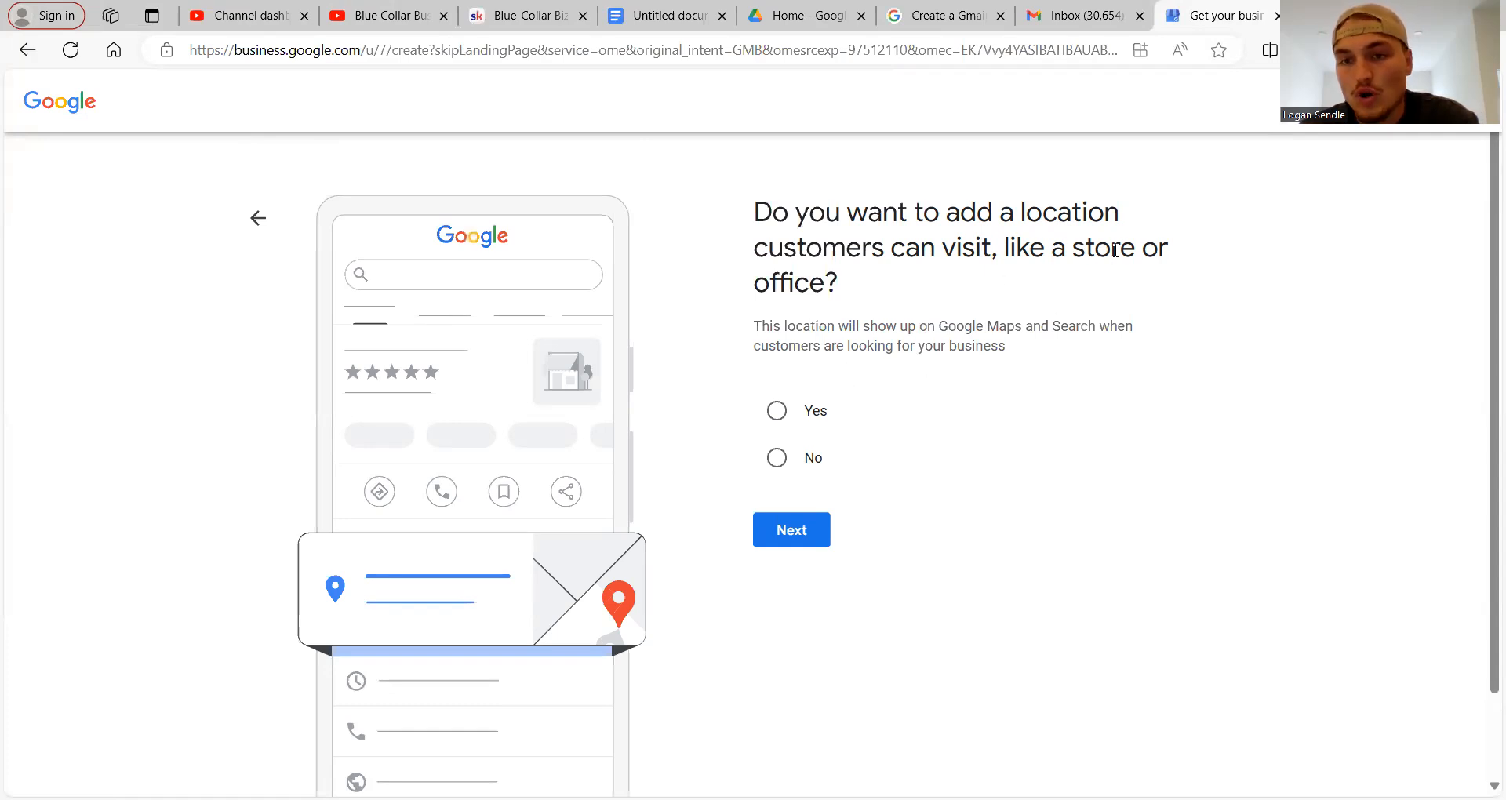
pyautogui.click(778, 457)
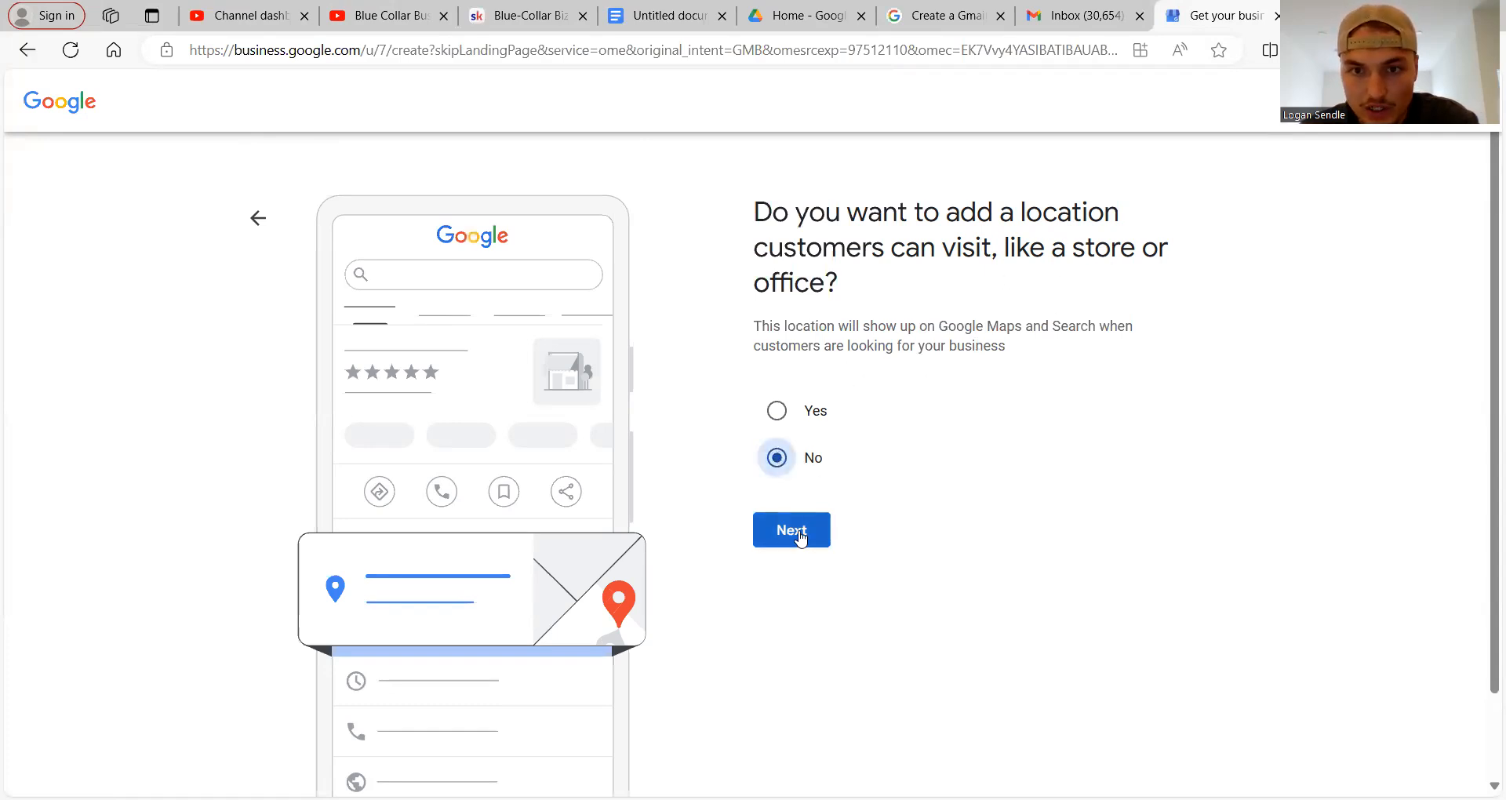
pyautogui.click(797, 532)
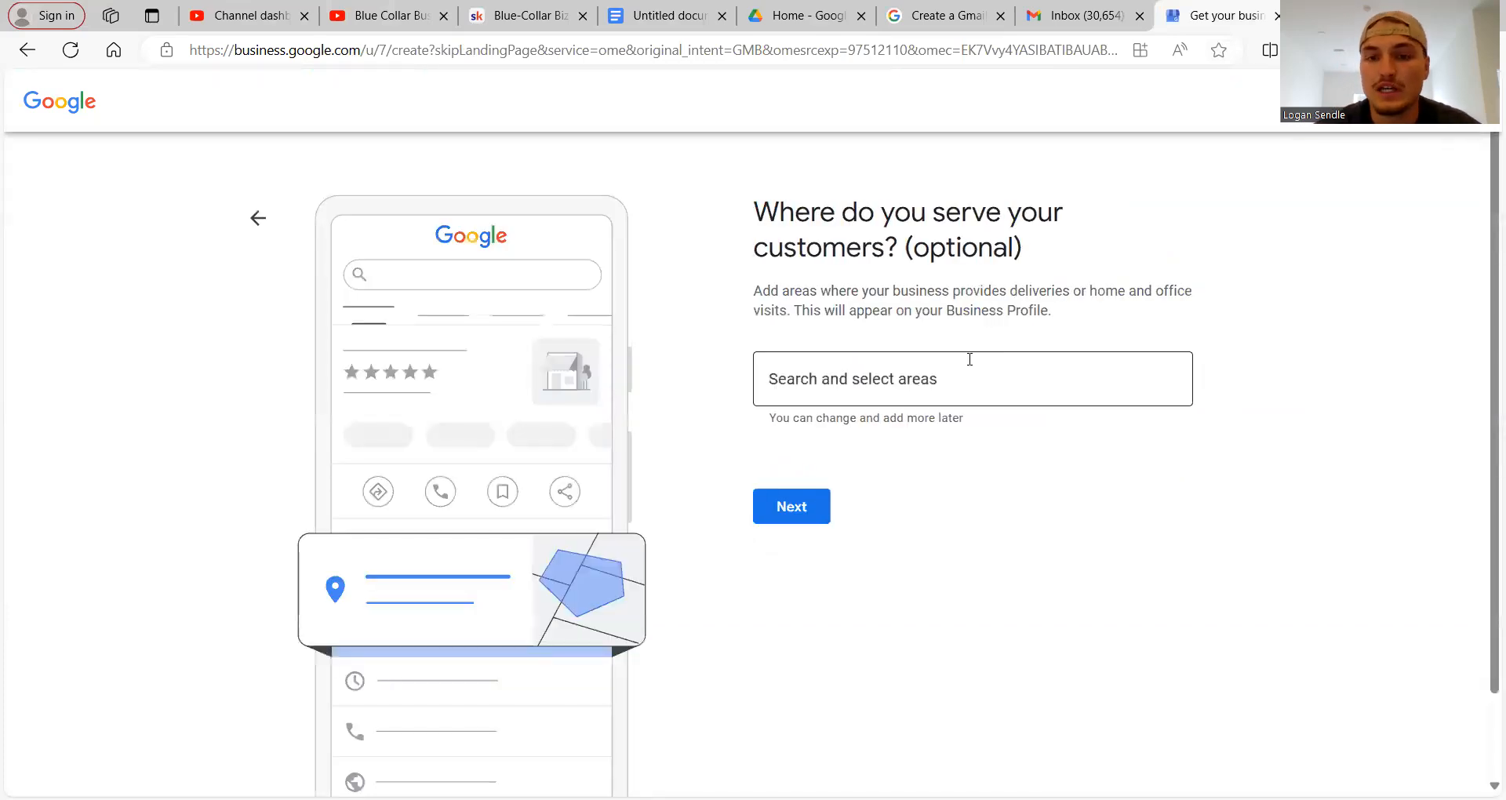
pyautogui.click(918, 389)
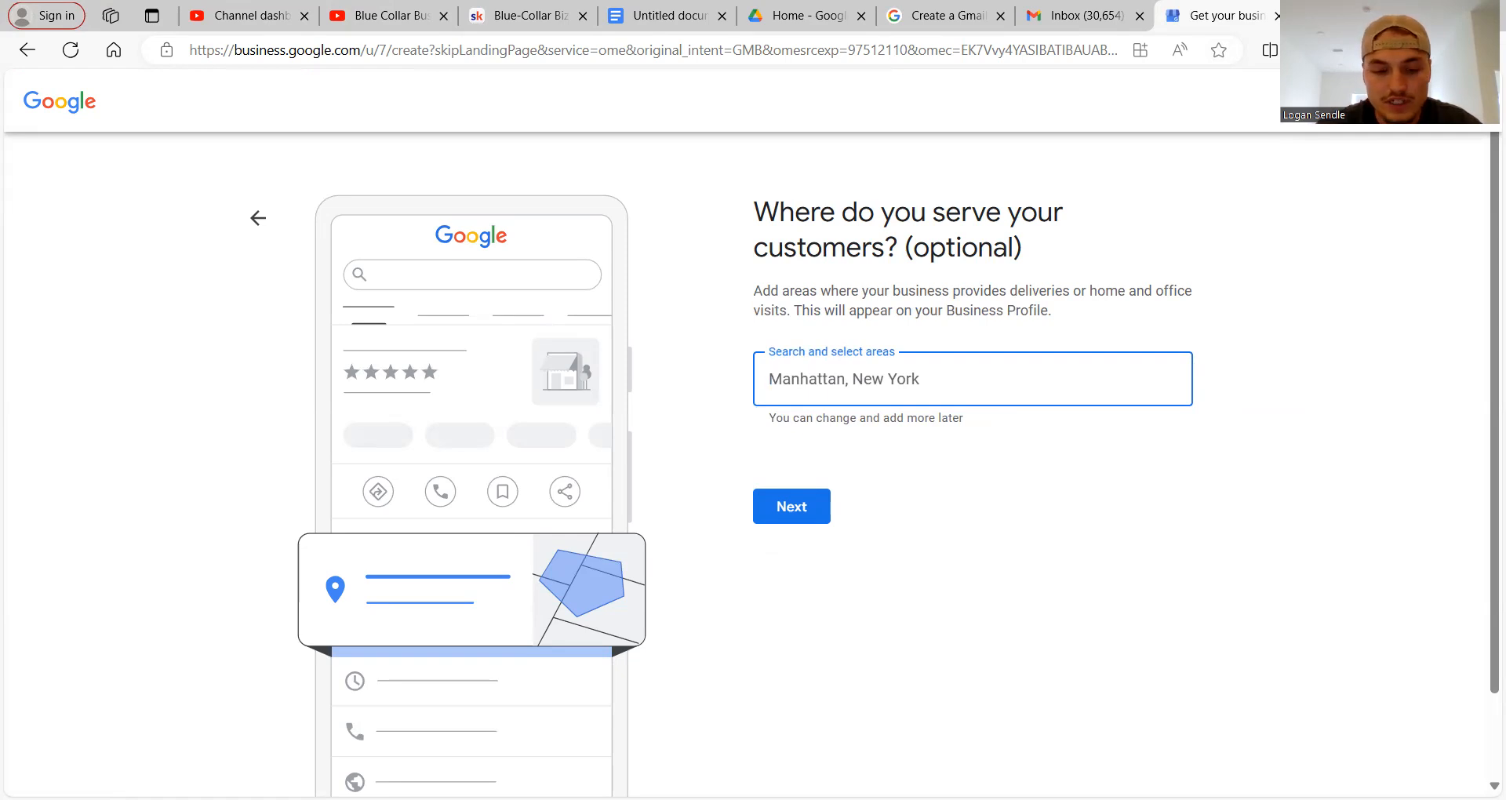
pyautogui.hotkey('ctrl', 't')
pyautogui.write('map of southwern mn')
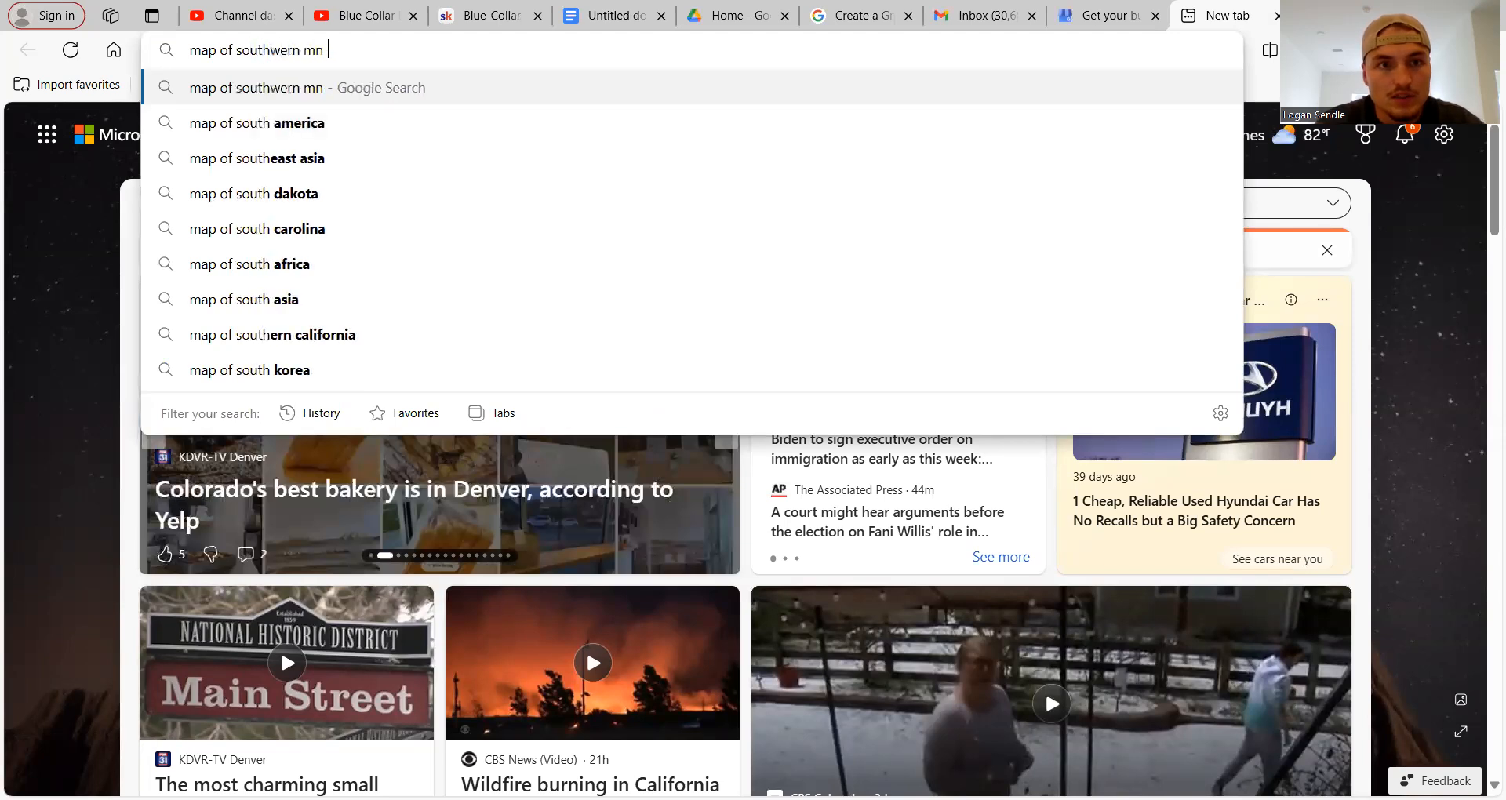
# Search 'map of southwern mn' and preview the GISGeography Minnesota cities and roads map in Images.
pyautogui.press('Return')
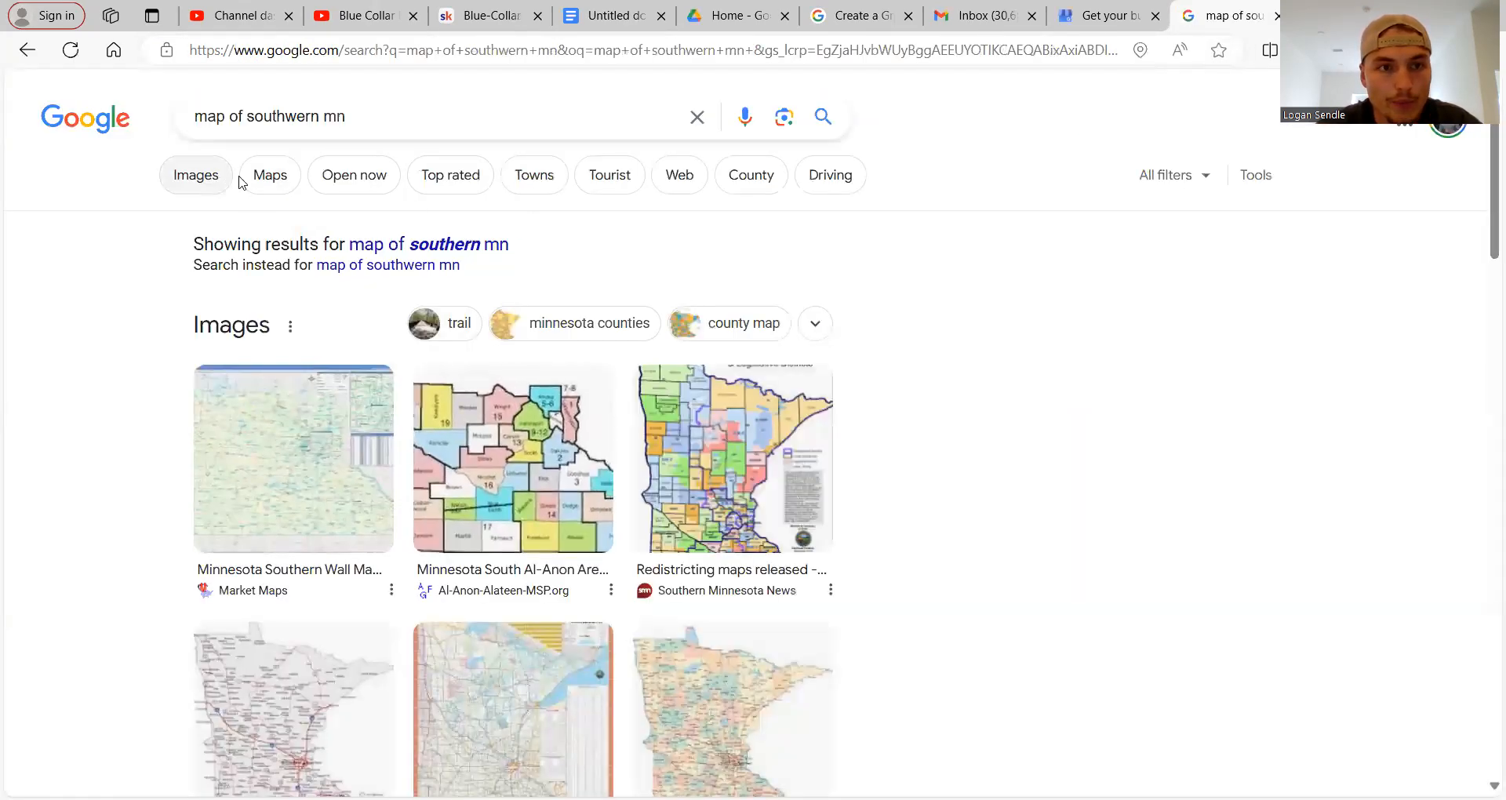
pyautogui.click(196, 175)
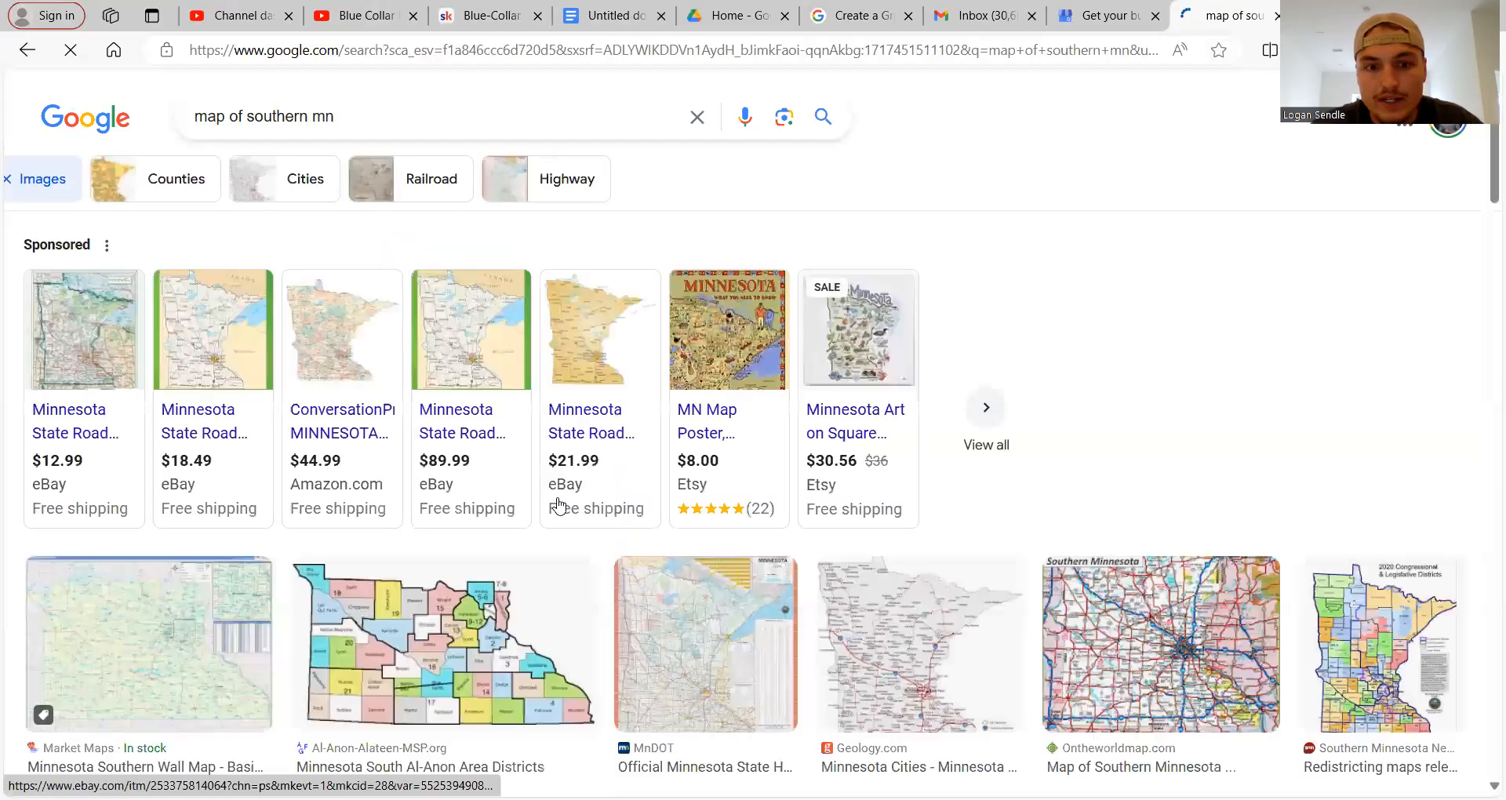
pyautogui.scroll(-2, 702, 548)
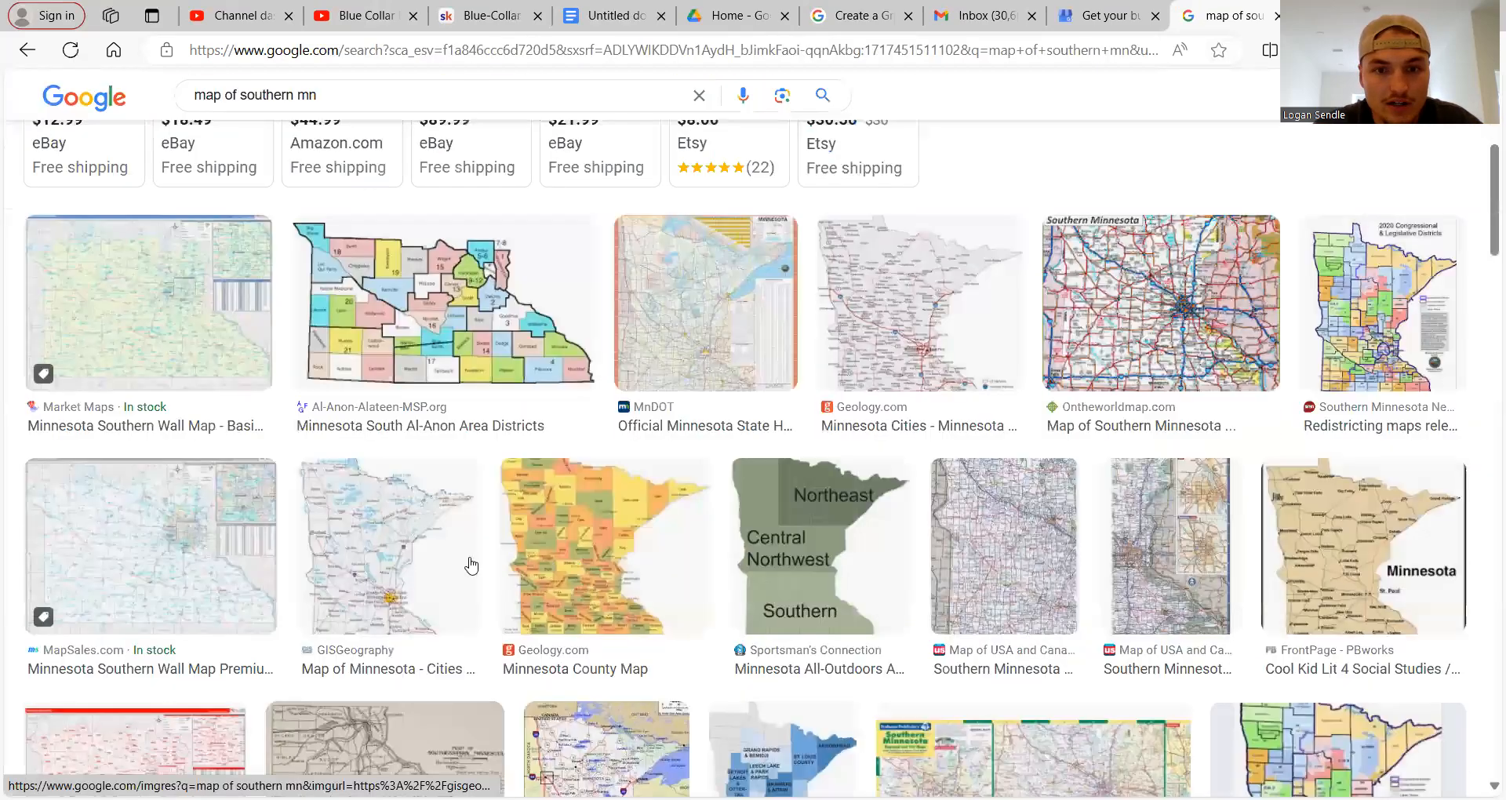
pyautogui.scroll(-2, 431, 561)
pyautogui.click(448, 565)
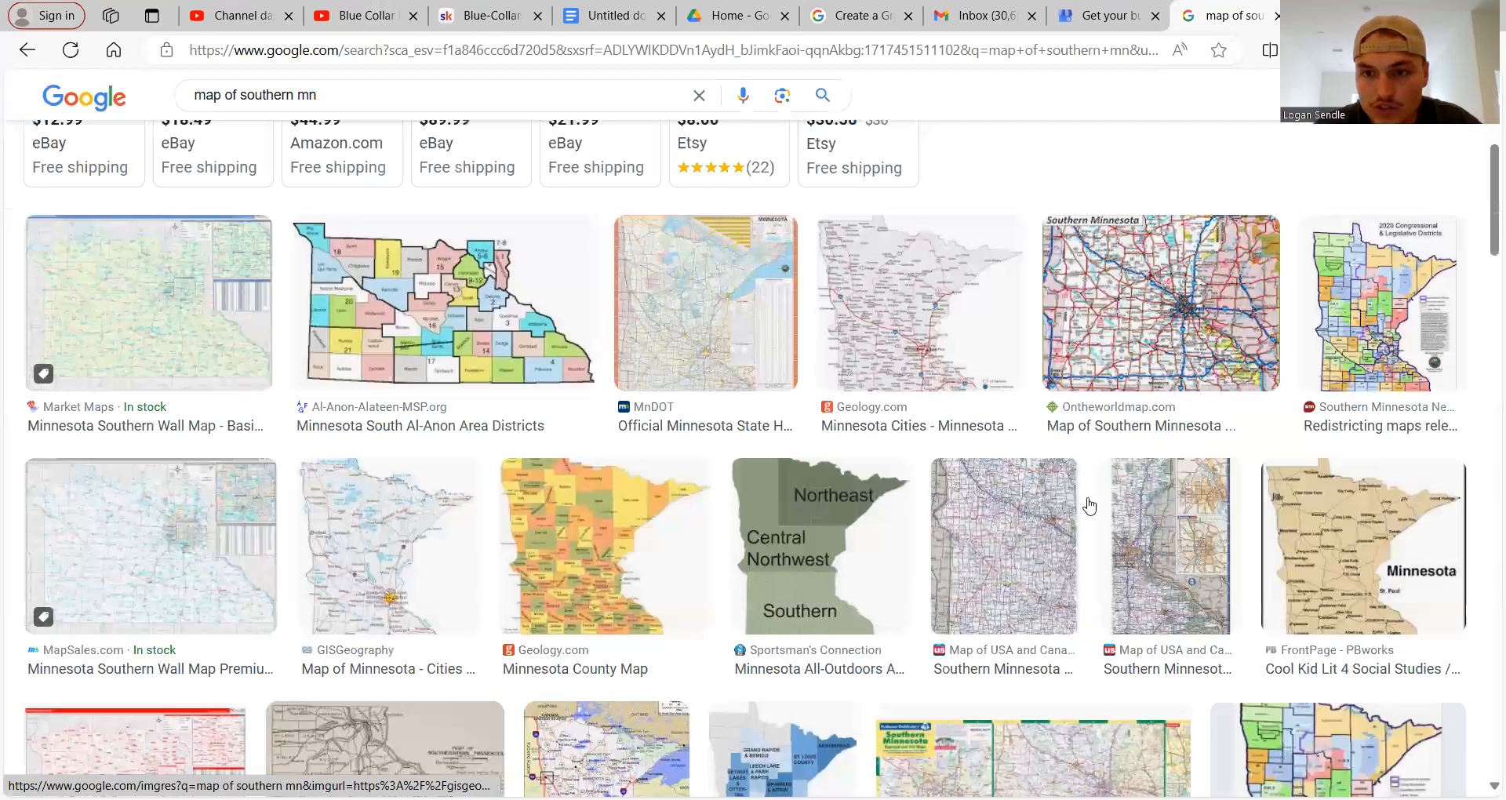
pyautogui.scroll(3, 1152, 491)
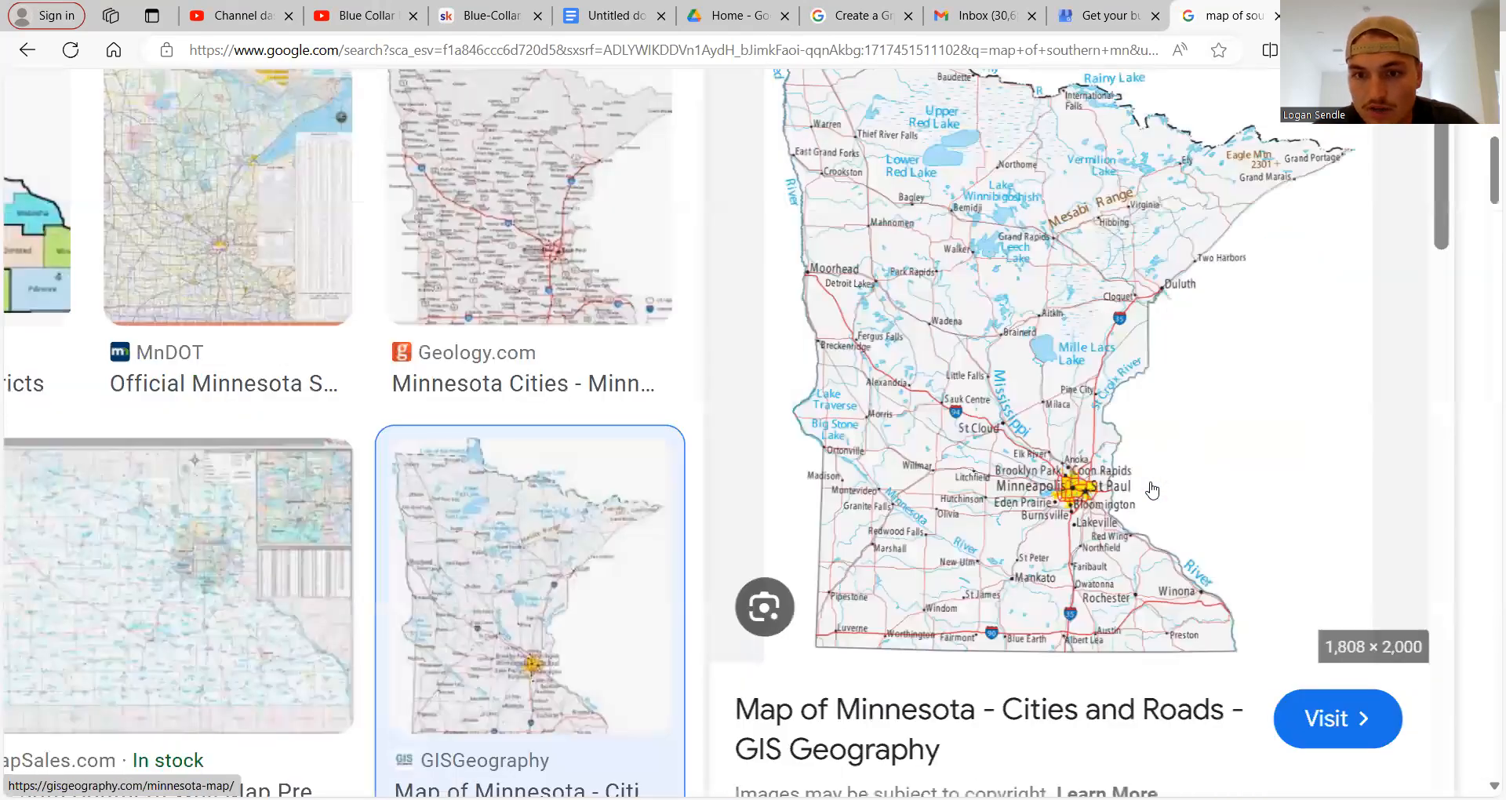
# Run a visual search on the GISGeography map image and scroll through the results.
pyautogui.click(764, 618)
pyautogui.moveTo(857, 447); pyautogui.dragTo(863, 443)
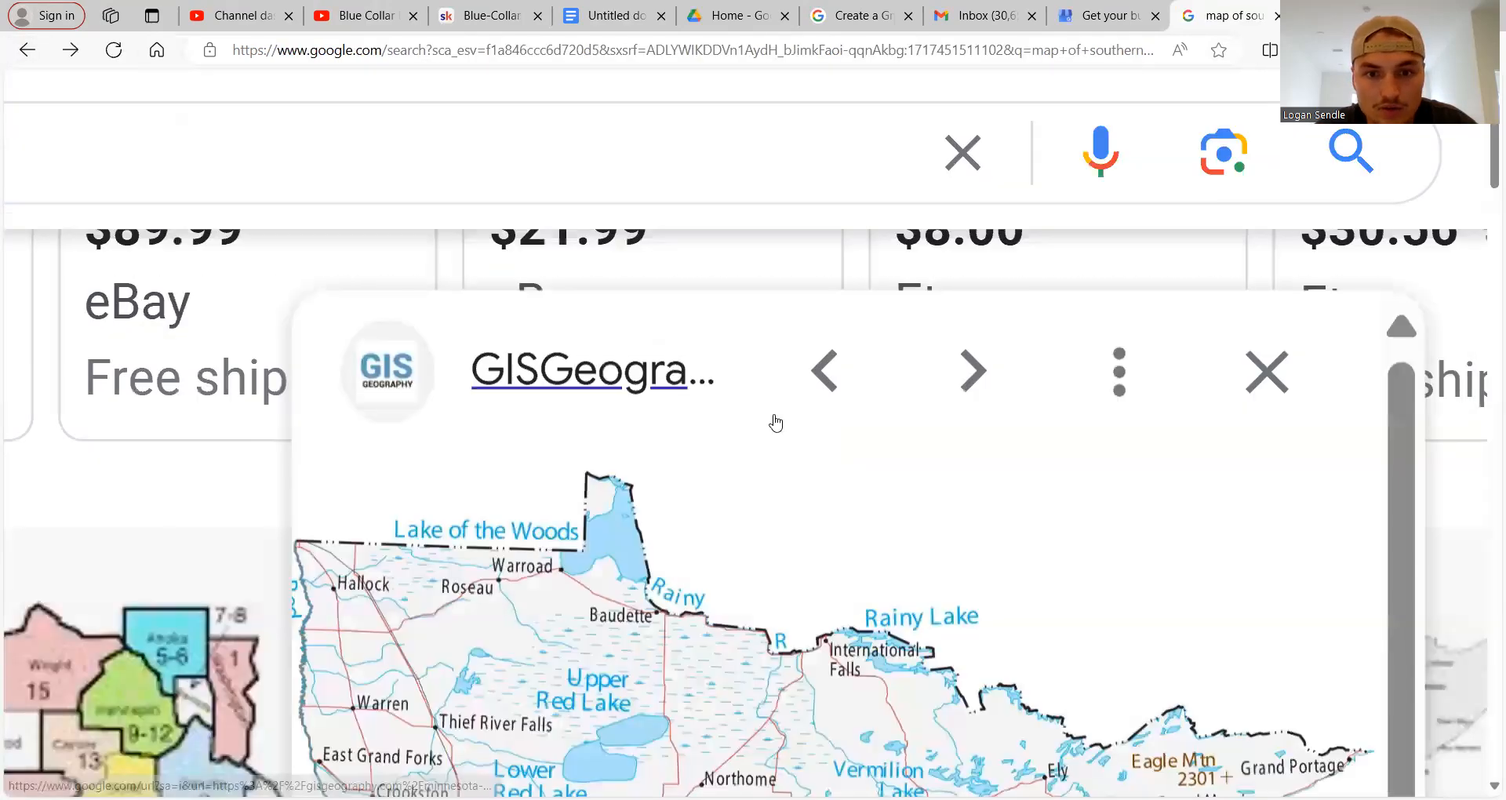
pyautogui.scroll(-6, 968, 552)
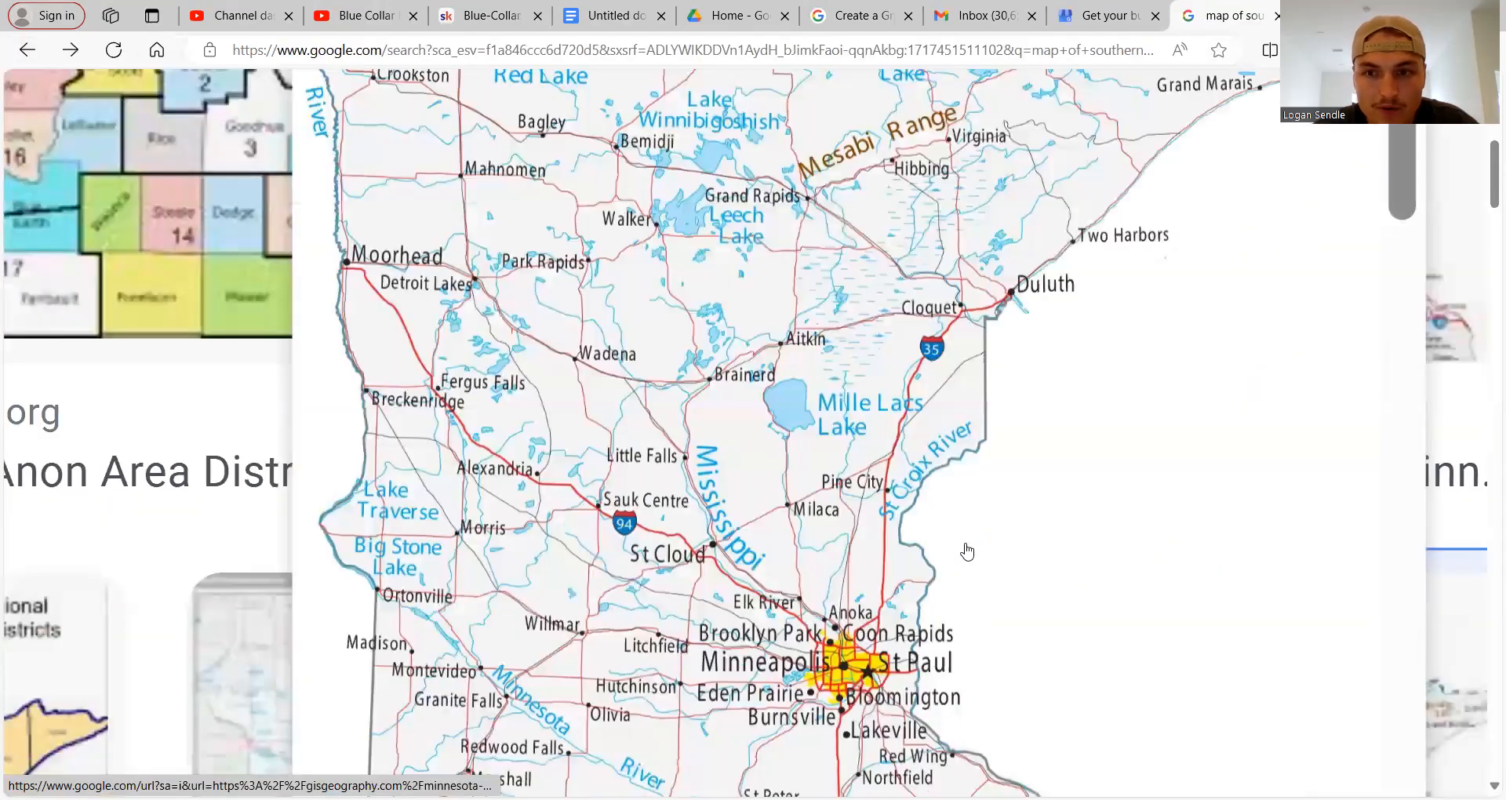
pyautogui.scroll(-3, 741, 549)
pyautogui.scroll(-1, 741, 581)
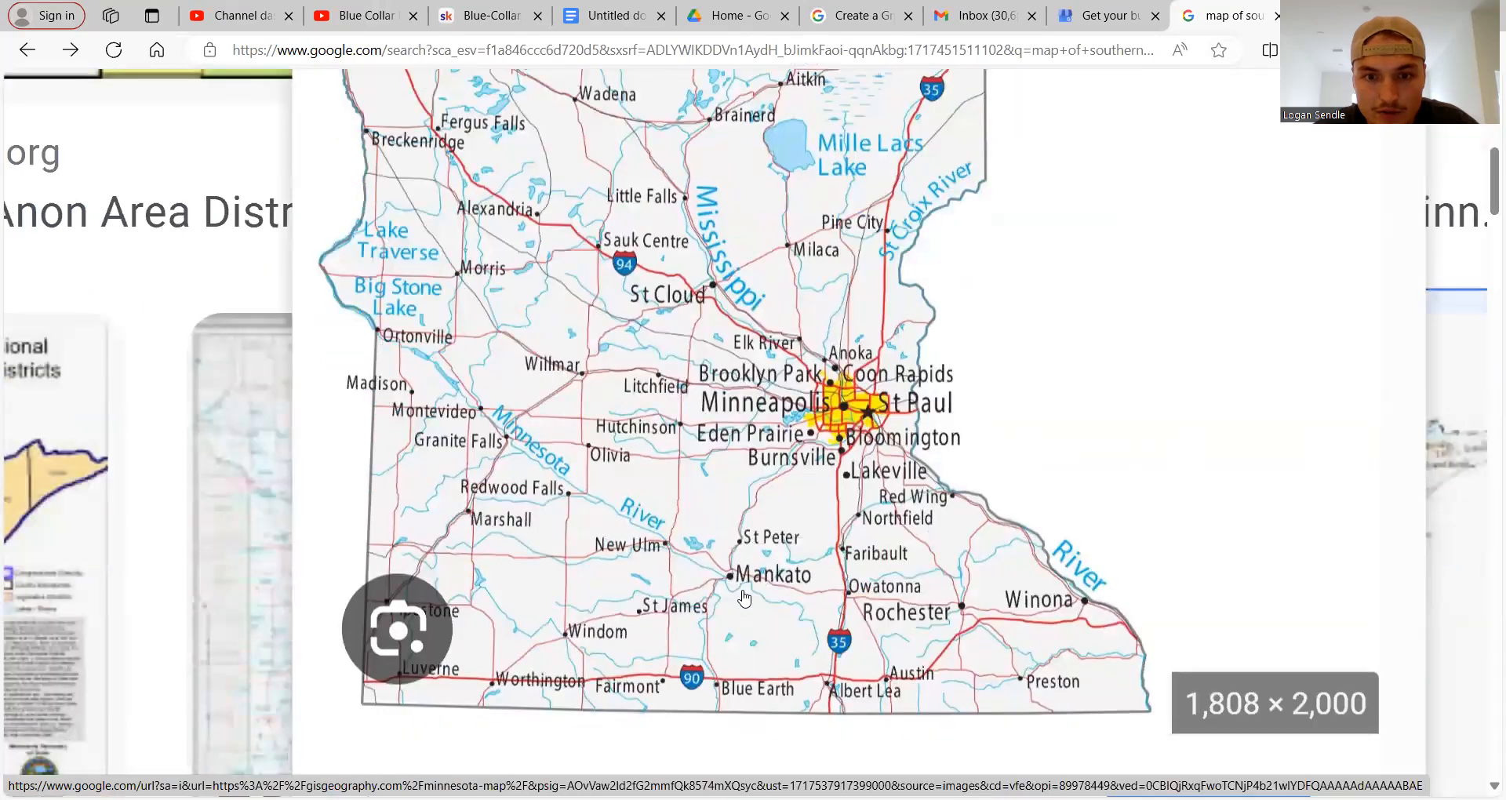
pyautogui.scroll(2, 759, 574)
pyautogui.hscroll(2, 759, 573)
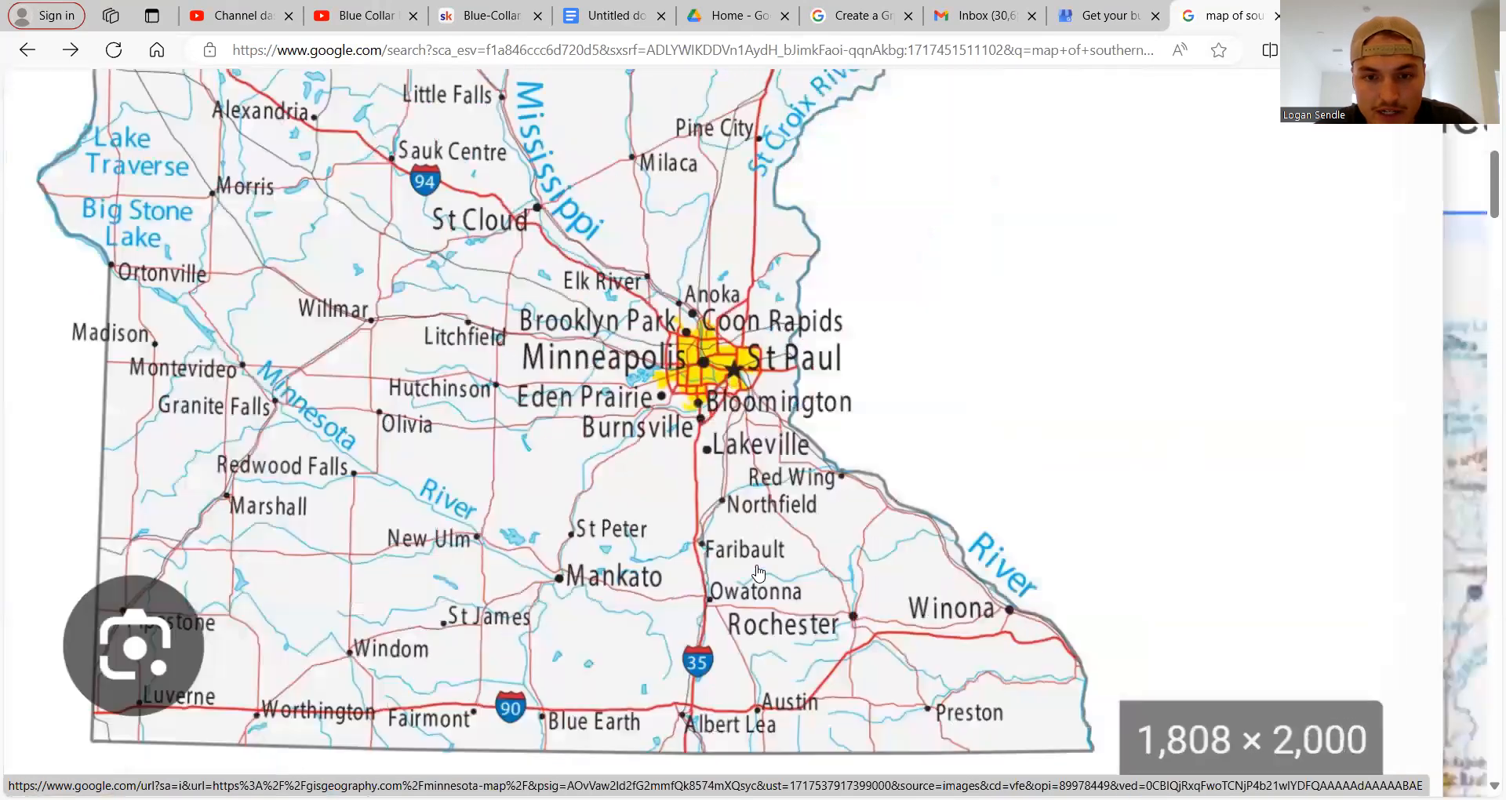
pyautogui.hscroll(1, 604, 592)
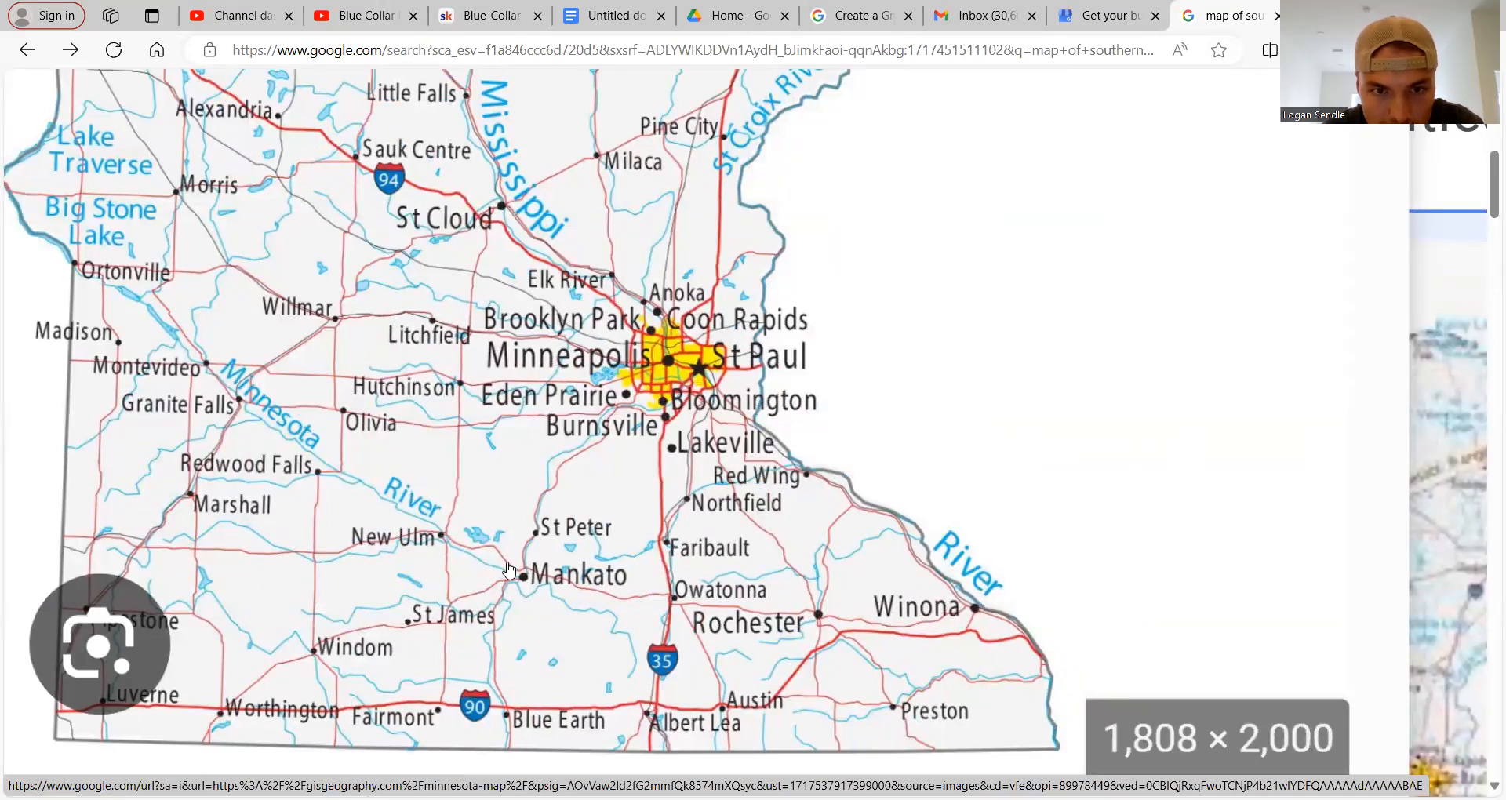
# Search 'denver col', add Denver, Colorado, USA as the service area, and proceed.
pyautogui.click(1106, 23)
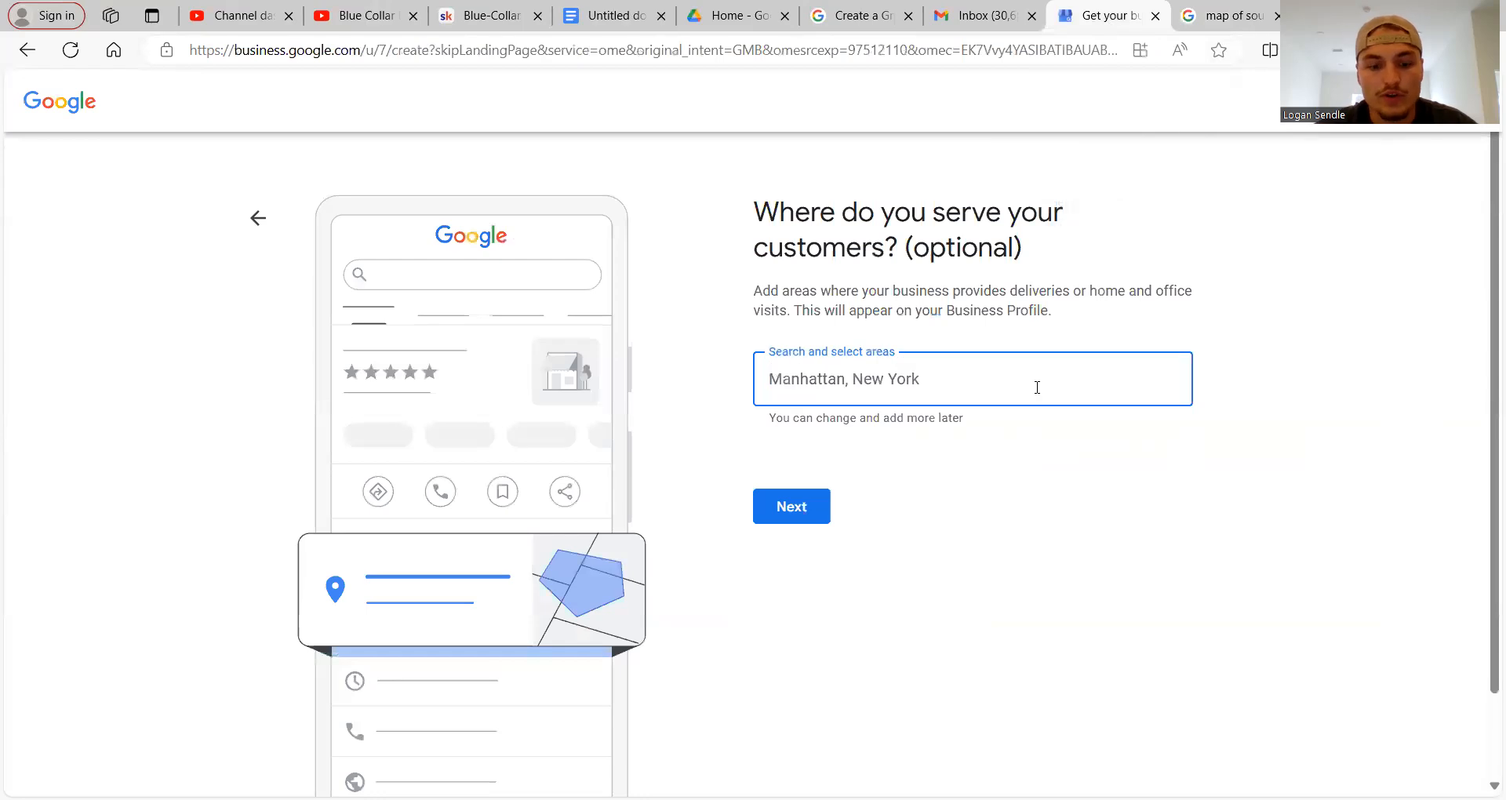
pyautogui.write('denver ')
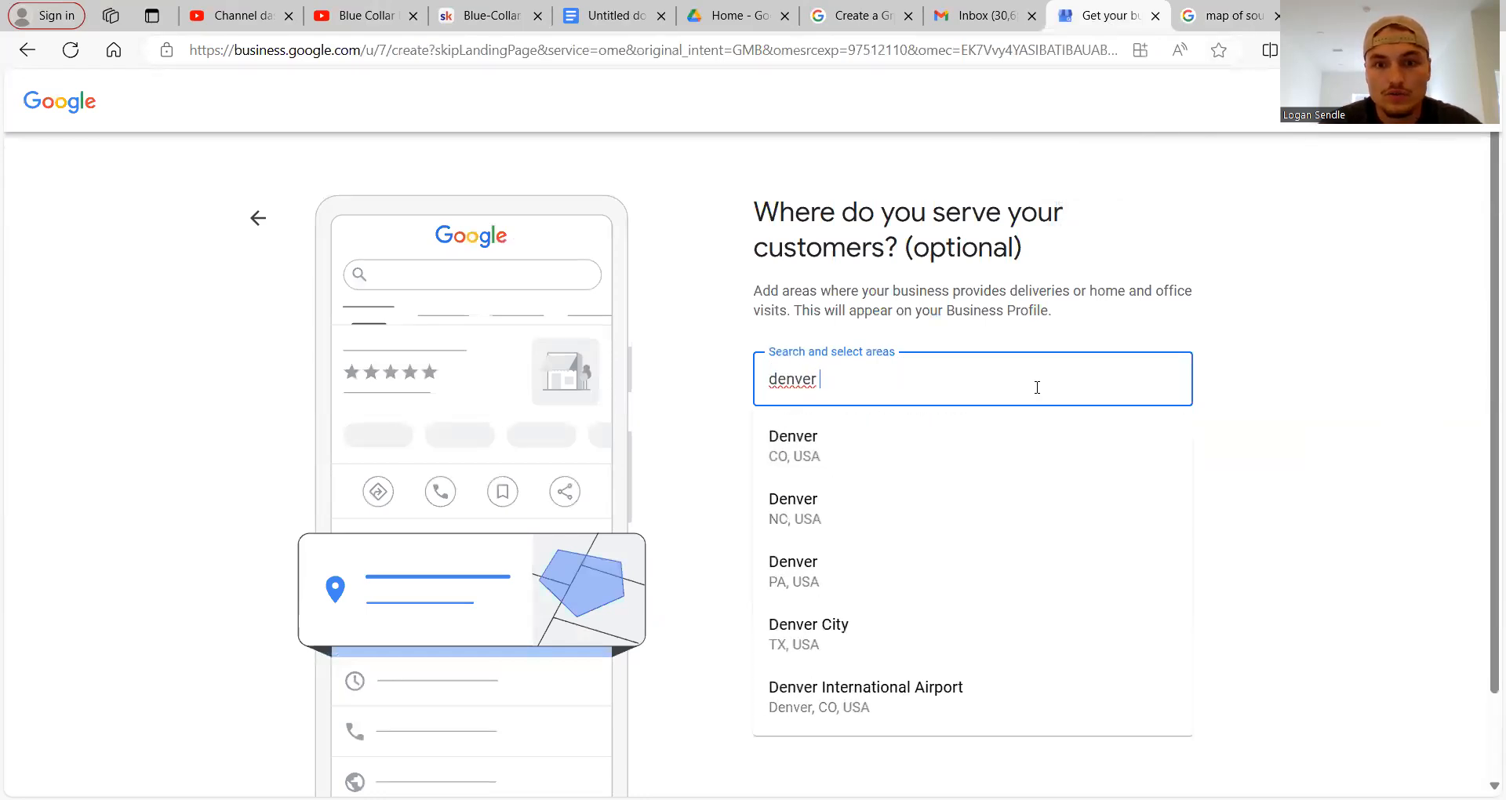
pyautogui.write('col')
pyautogui.click(924, 454)
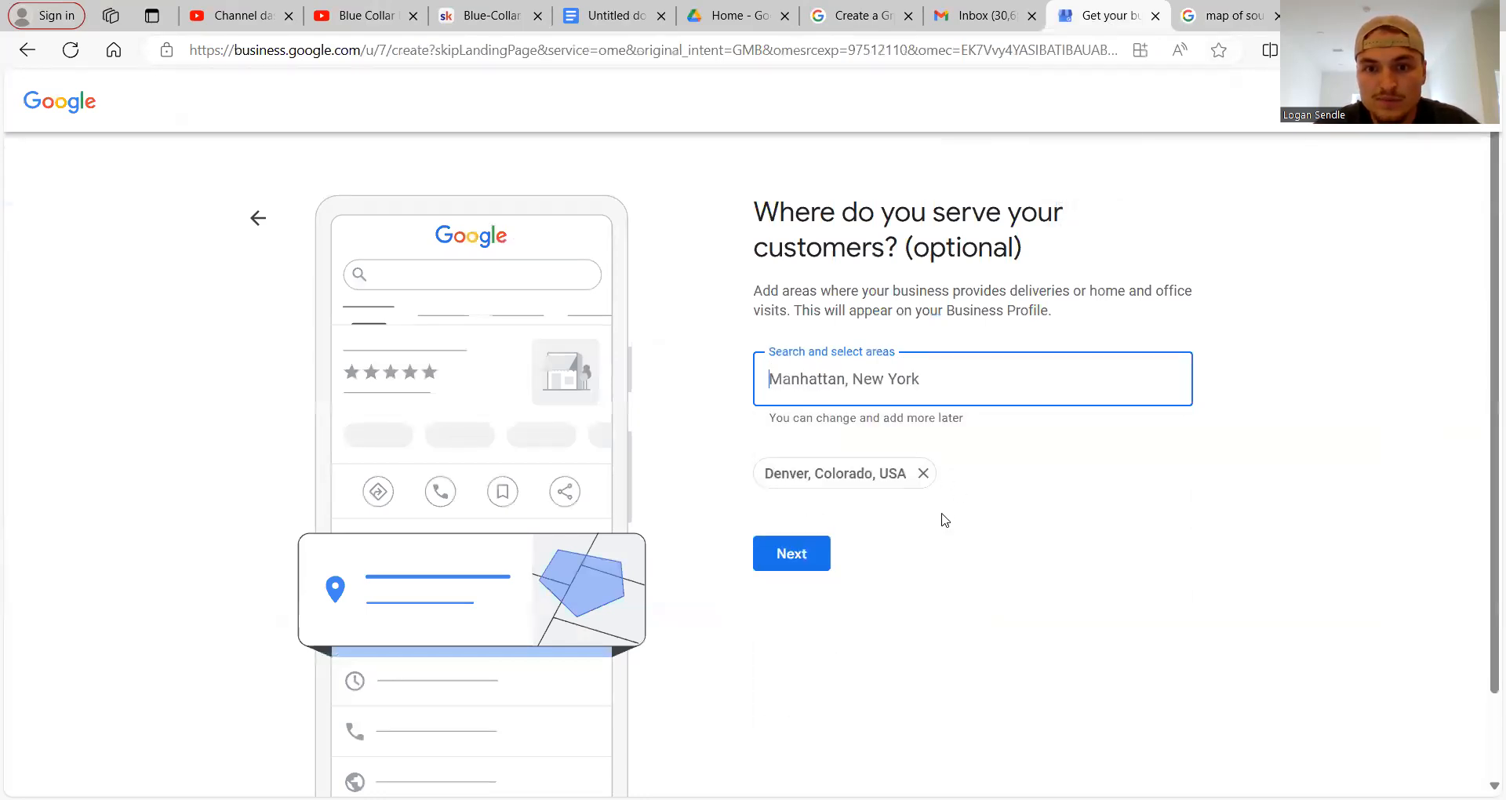
pyautogui.click(824, 554)
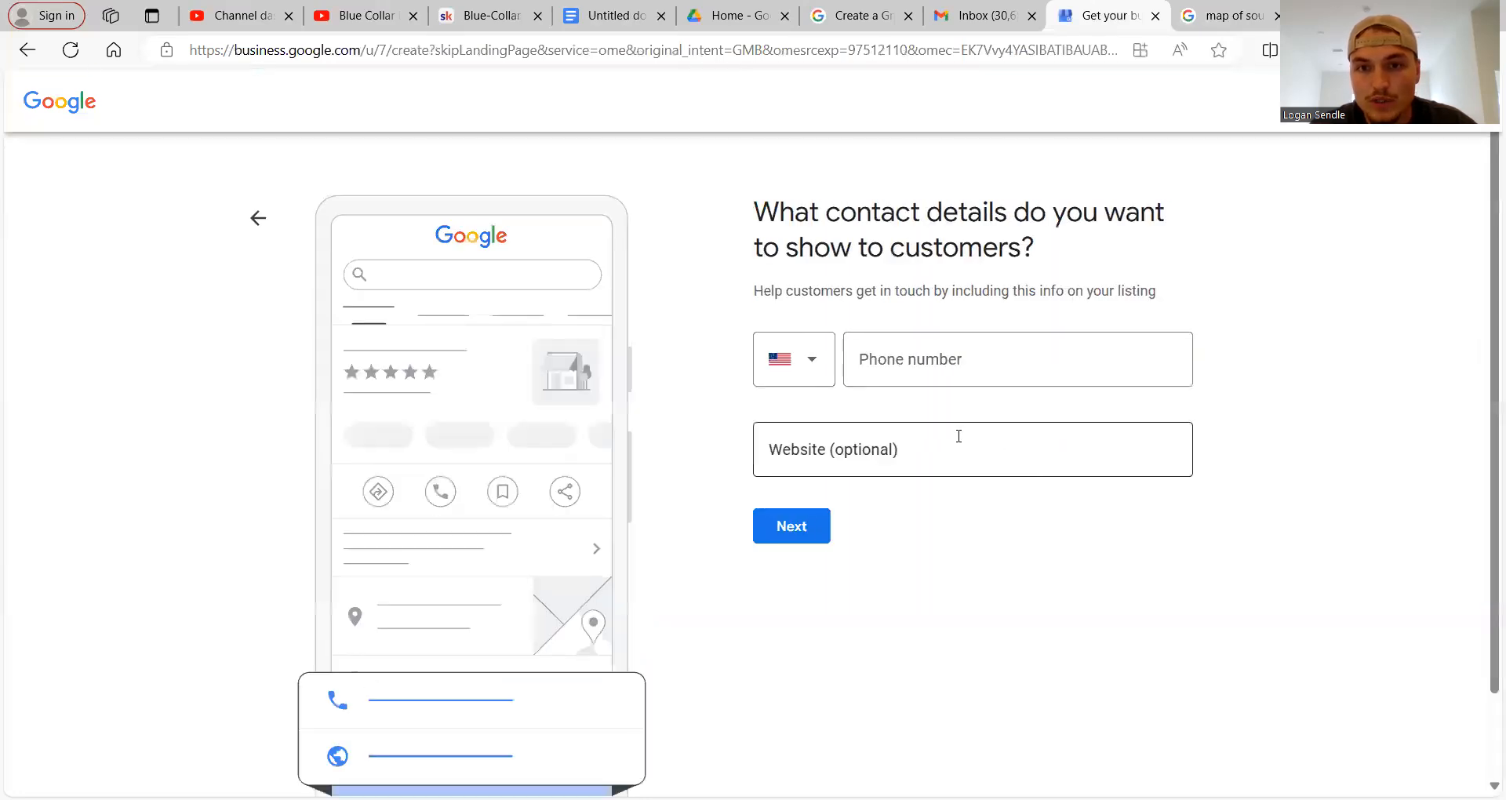
# Type a phone number, dismiss the saved-info suggestions, then clear the phone field again.
pyautogui.click(945, 363)
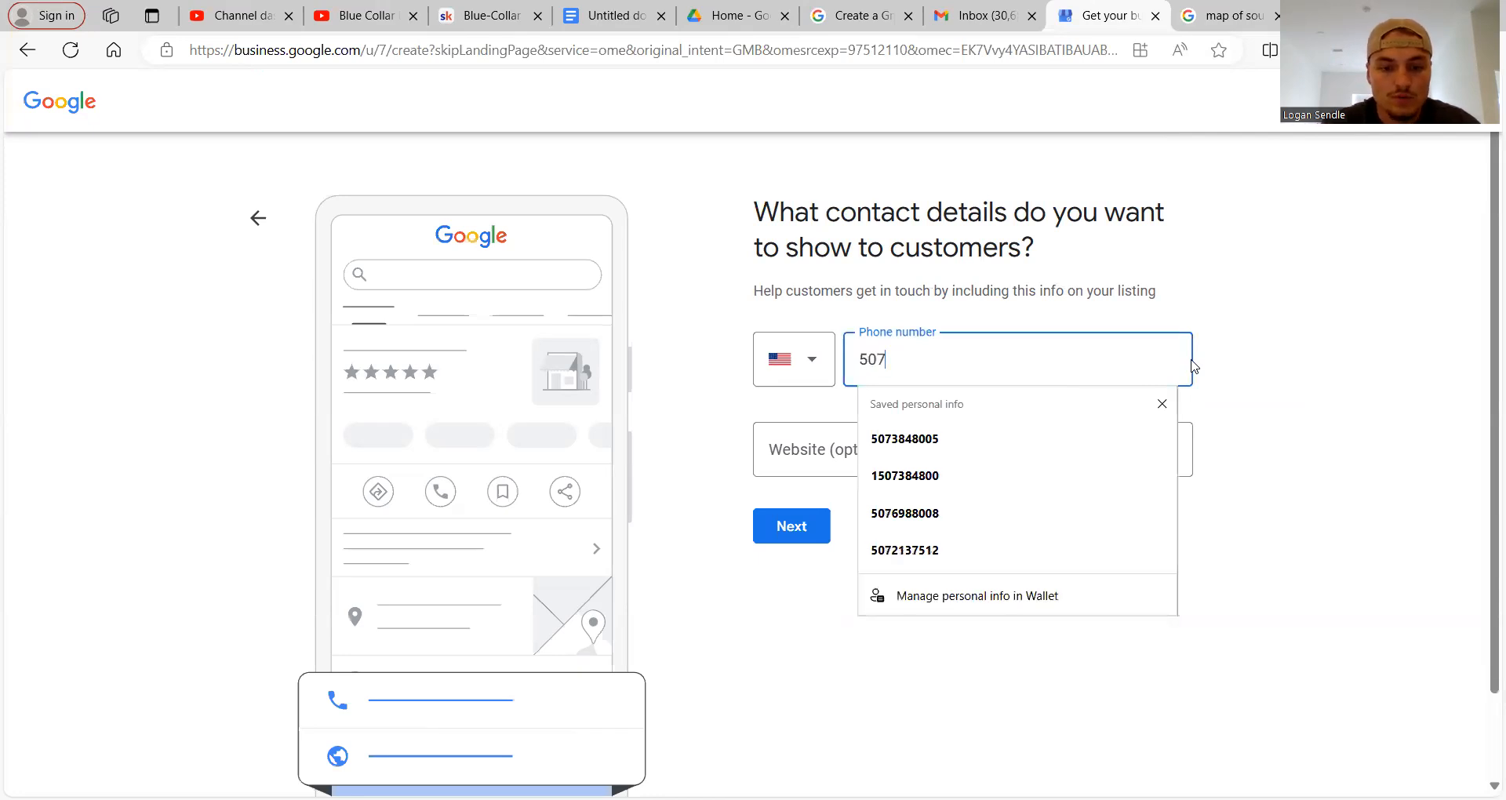
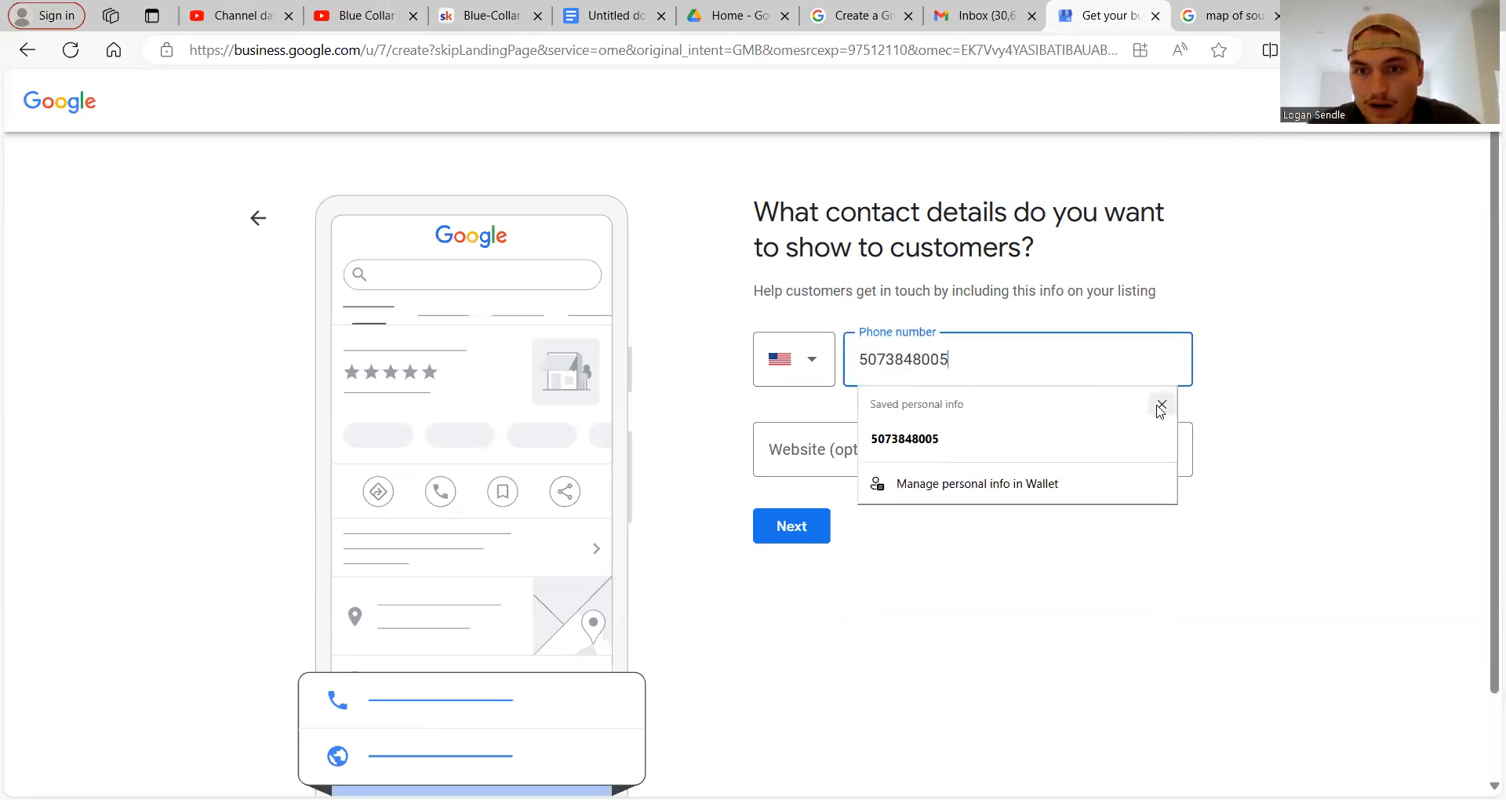
pyautogui.click(1160, 404)
pyautogui.click(971, 460)
pyautogui.doubleClick(910, 377)
pyautogui.press('BackSpace')
pyautogui.click(877, 450)
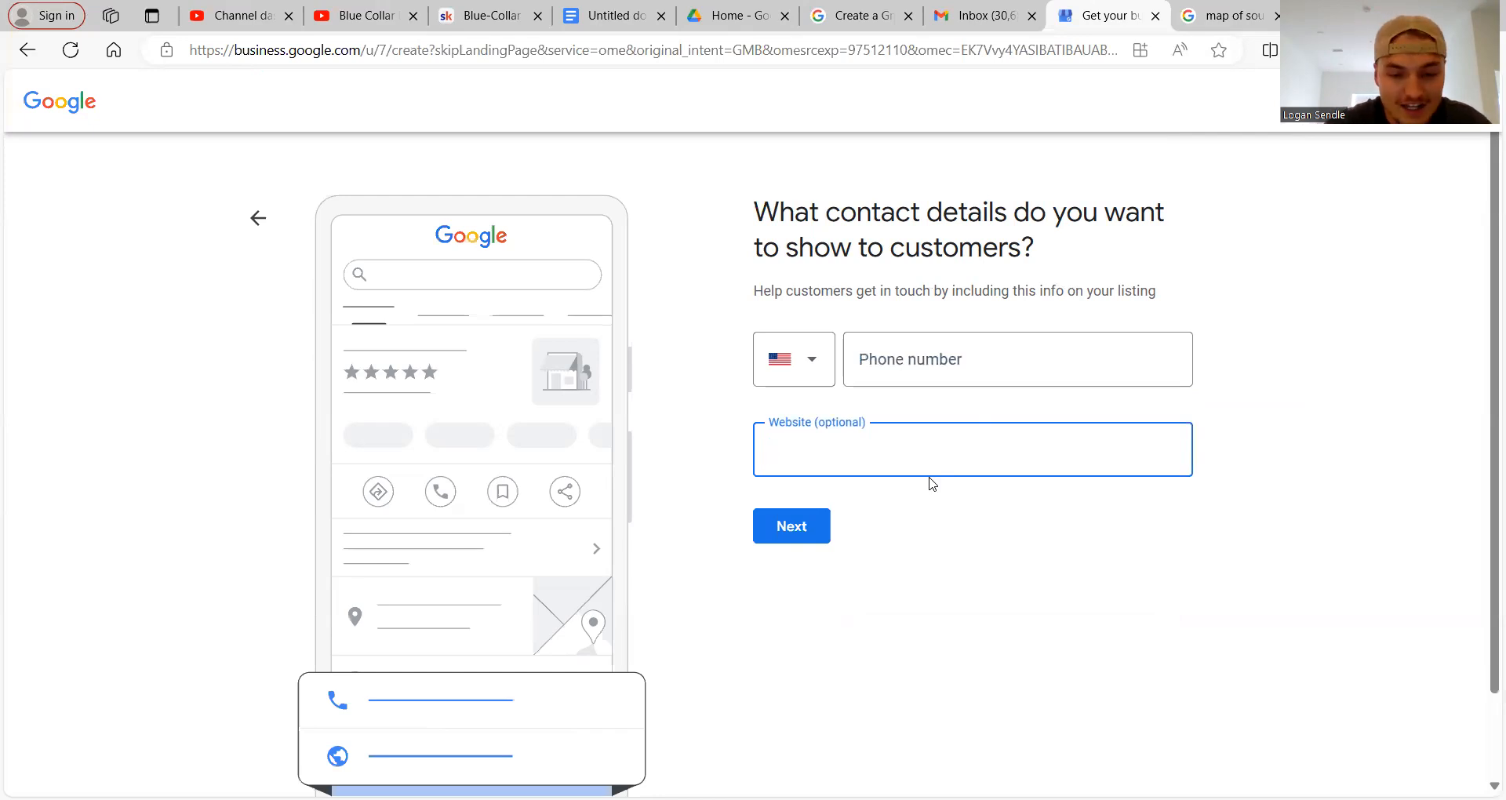
# Fill the phone field with the saved number and continue to the business updates step.
pyautogui.click(798, 527)
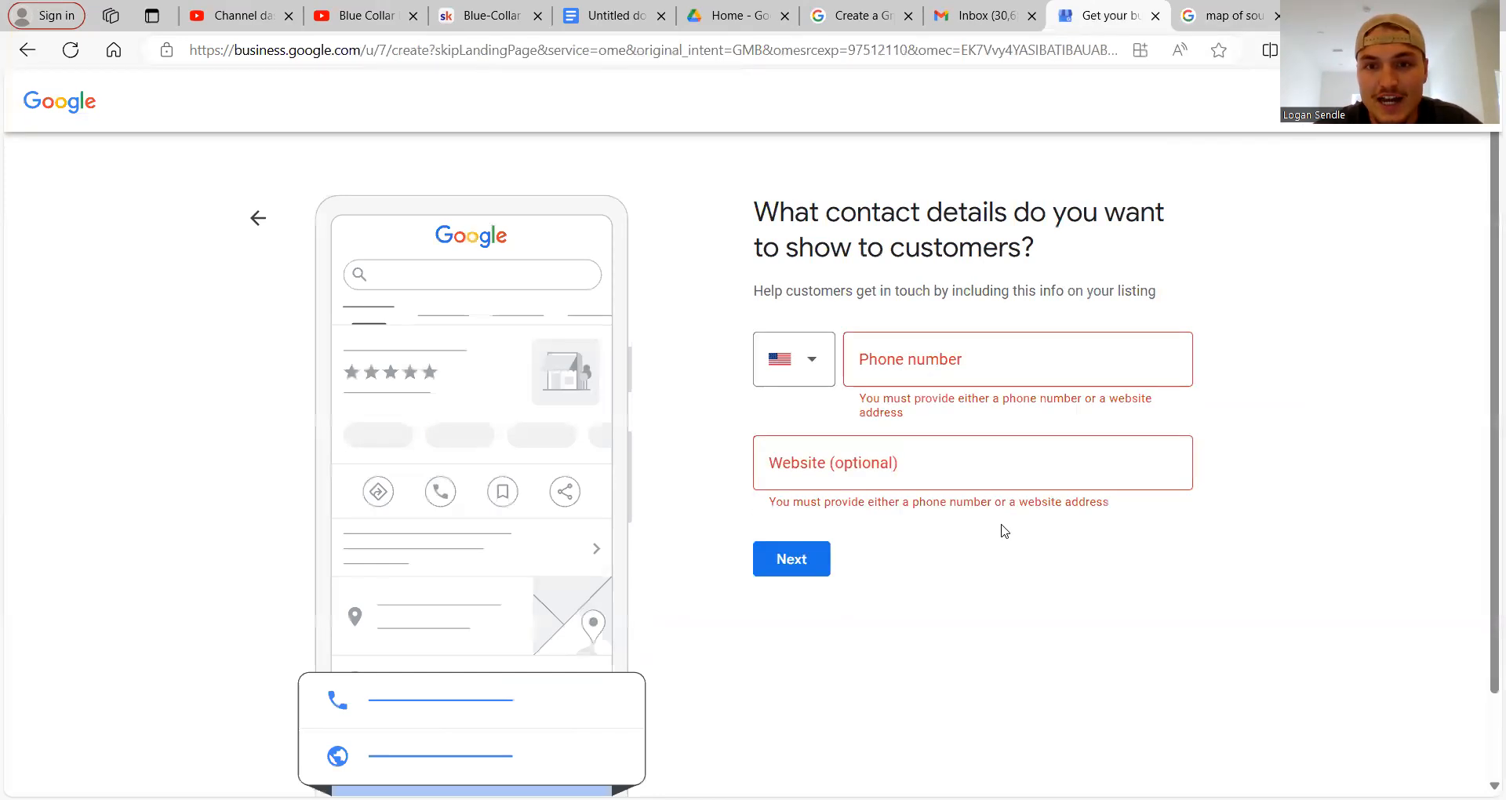
pyautogui.click(928, 345)
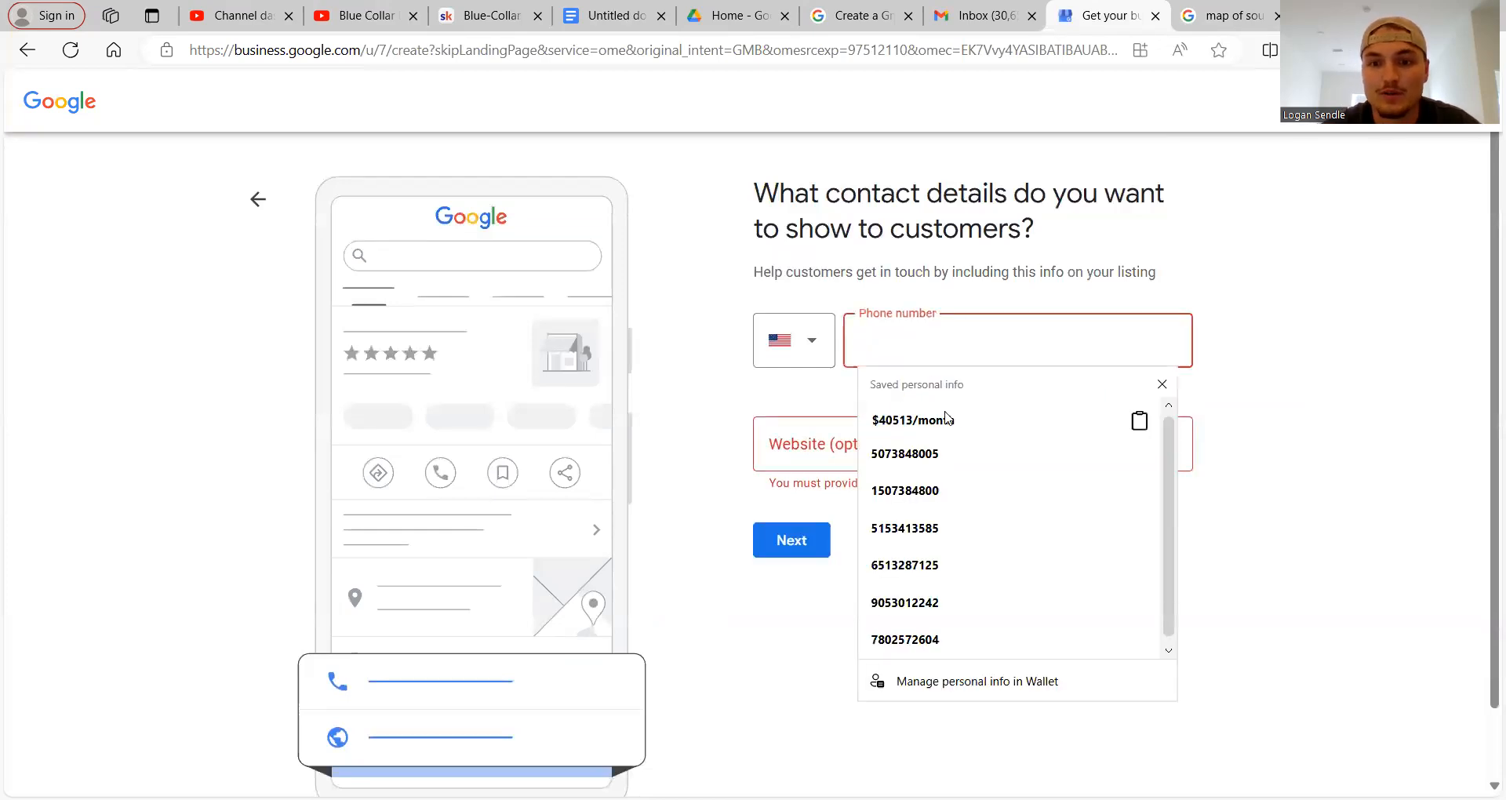
pyautogui.click(949, 453)
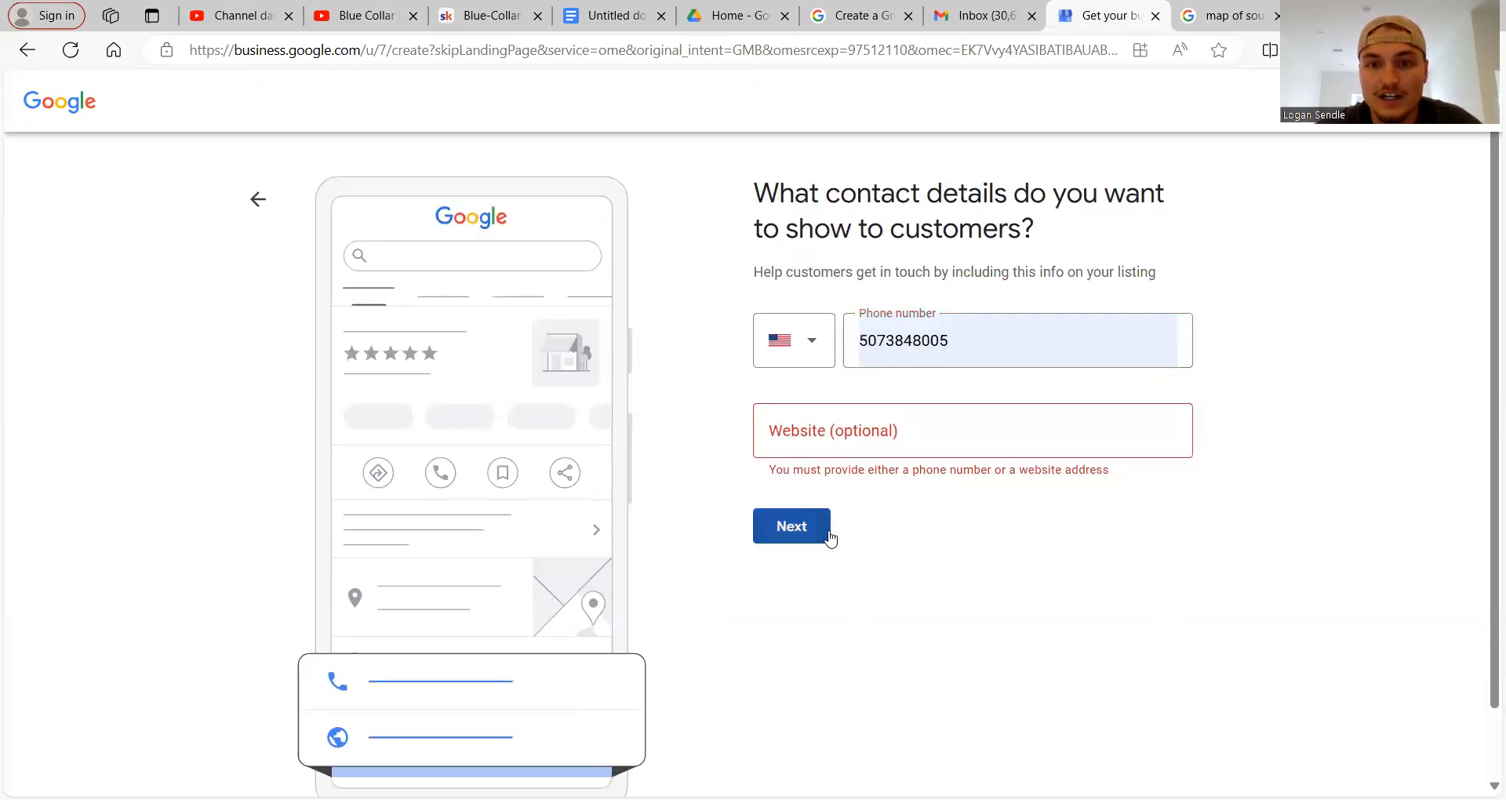
pyautogui.click(822, 530)
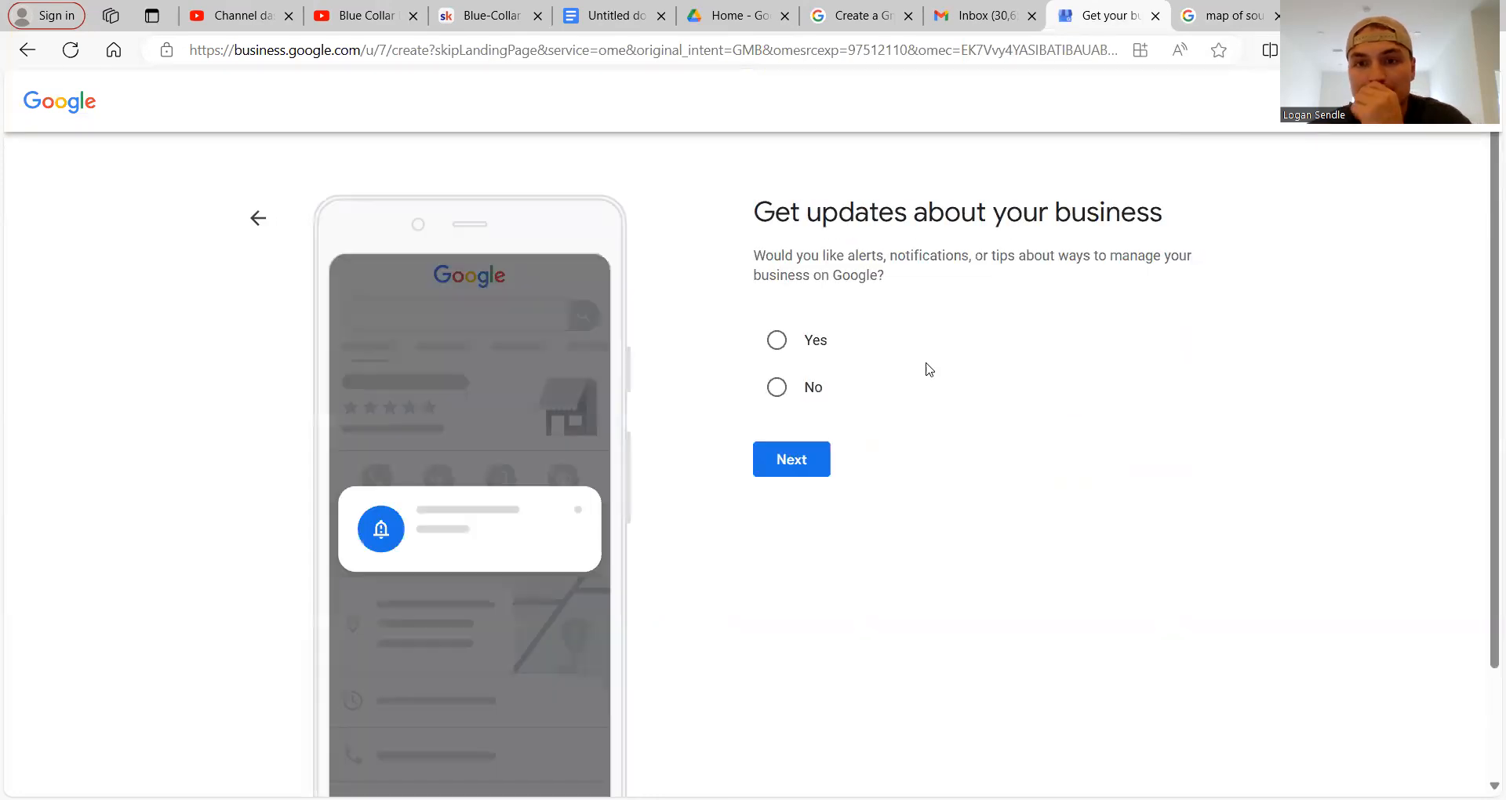